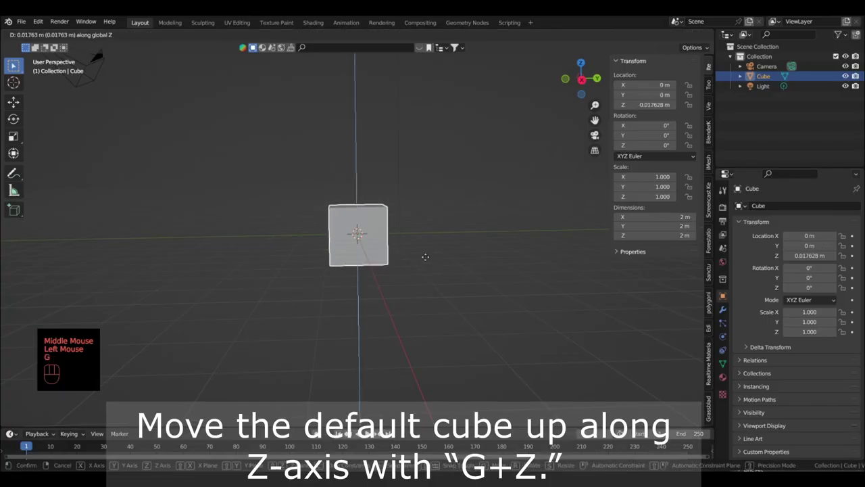
# Raise the default cube along Z to about 5.4465 m
pyautogui.click(436, 110)
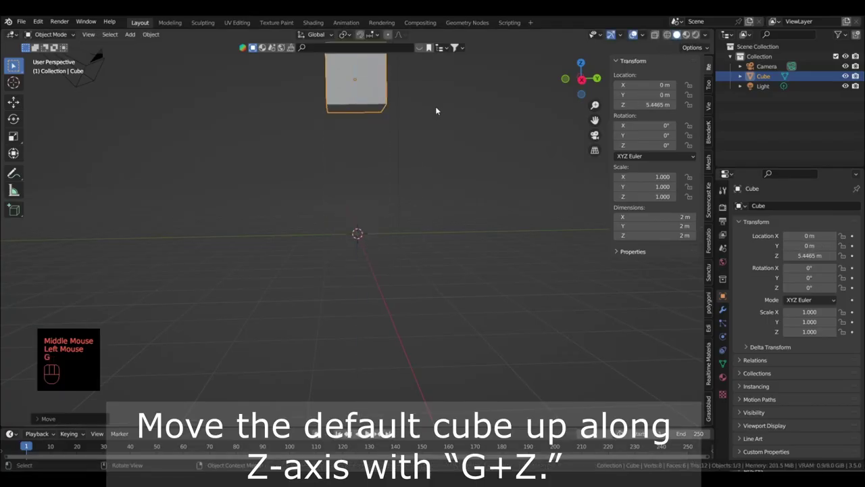
# Add a cylinder mesh at the origin
pyautogui.click(129, 34)
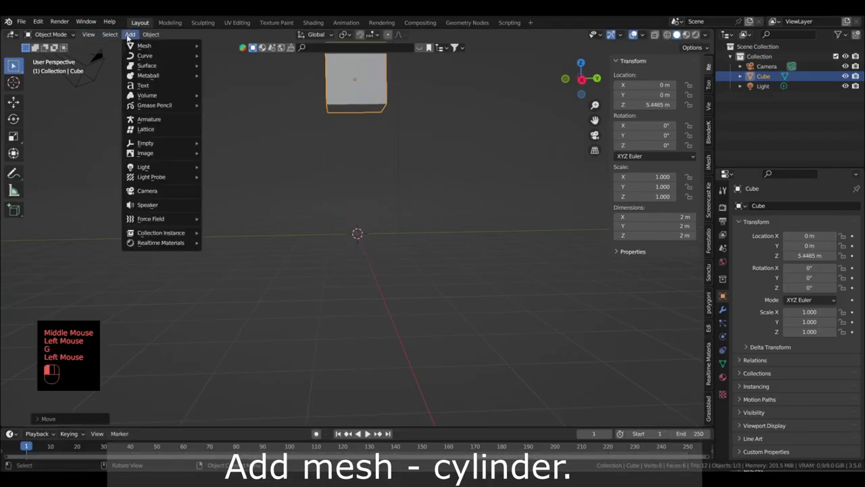
pyautogui.moveTo(159, 46)
pyautogui.click(230, 95)
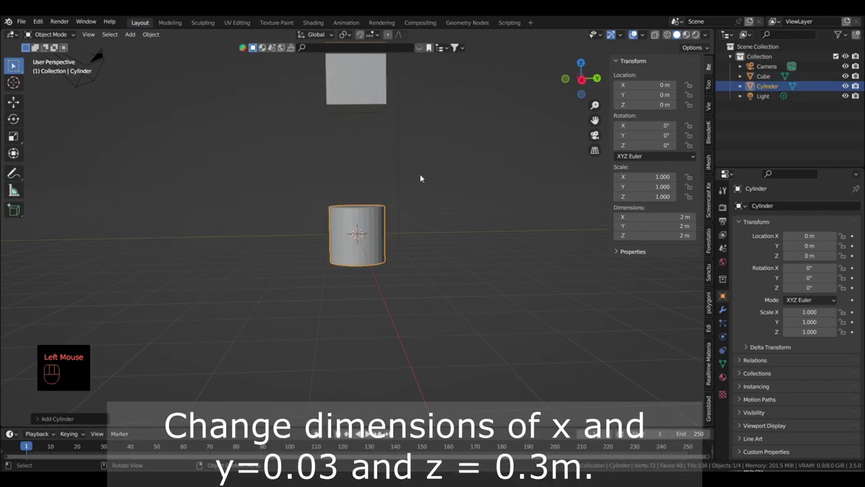
pyautogui.moveTo(420, 174); pyautogui.dragTo(470, 206, button='middle')
pyautogui.scroll(2, 472, 206)
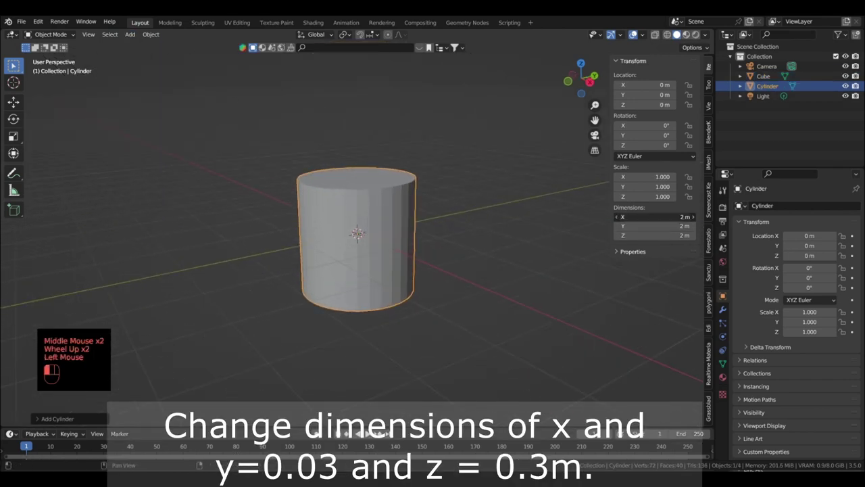
# Set the cylinder's dimensions to 0.03 × 0.03 × 0.3 m
pyautogui.write('0.03')
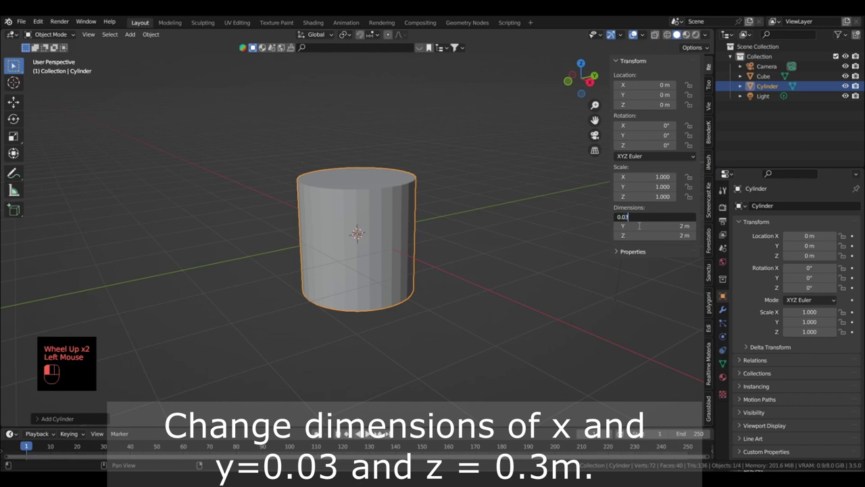
pyautogui.click(639, 225)
pyautogui.write('0.03')
pyautogui.press('Tab')
pyautogui.write('0.3')
pyautogui.press('Return')
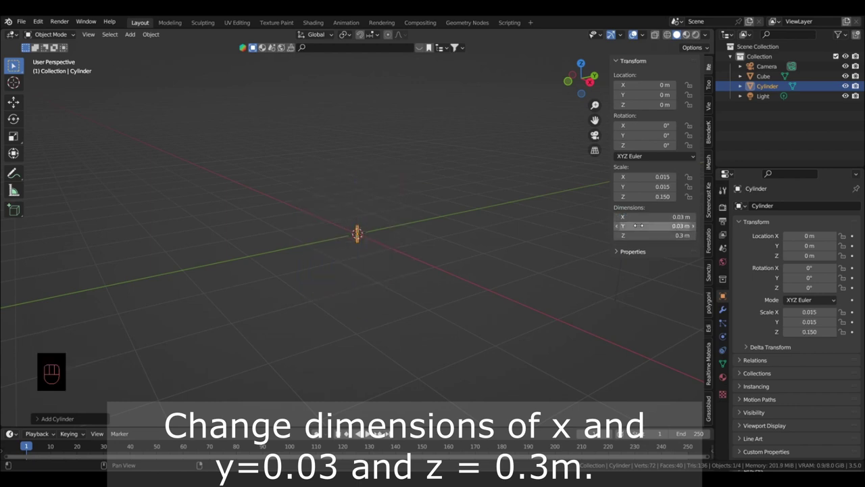
# Apply the cylinder's scale so it reads 1.000
pyautogui.scroll(3, 648, 269)
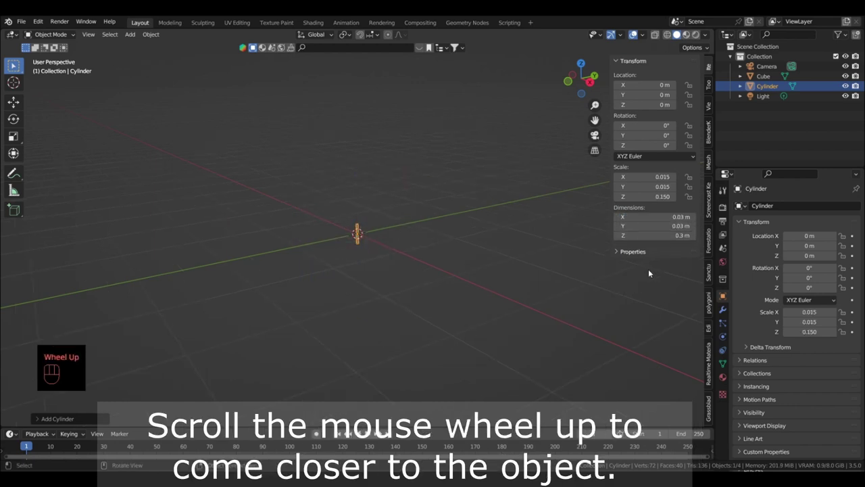
pyautogui.scroll(1, 412, 251)
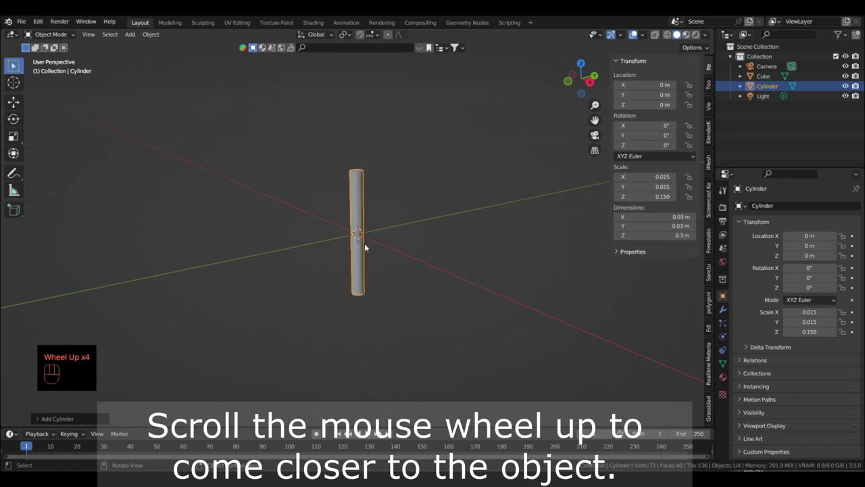
pyautogui.moveTo(365, 243); pyautogui.dragTo(335, 233, button='middle')
pyautogui.hotkey('ctrl', 'a')
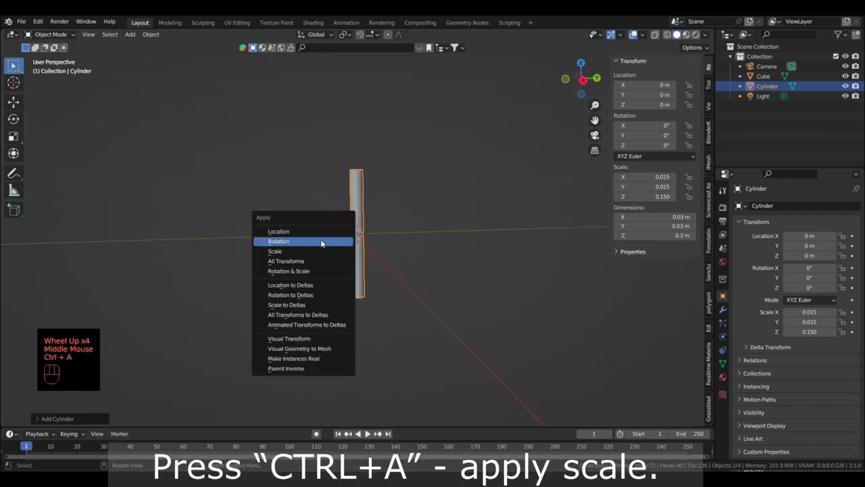
pyautogui.click(316, 251)
pyautogui.scroll(1, 367, 235)
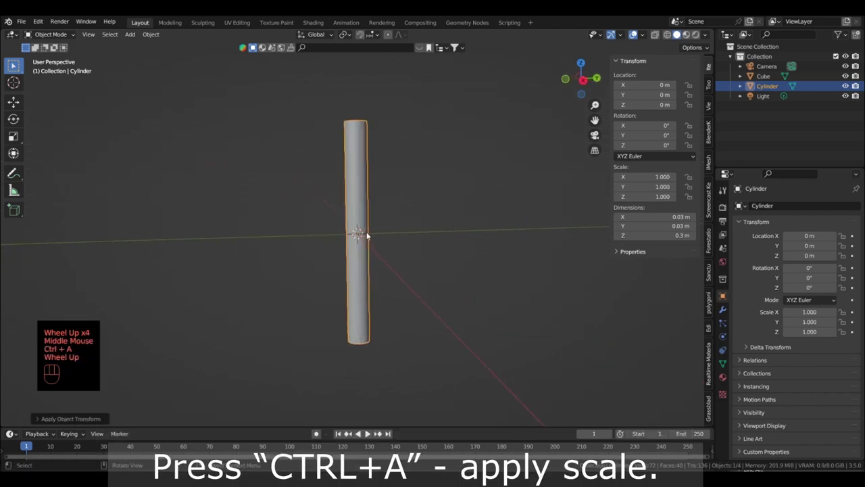
pyautogui.scroll(1, 367, 235)
pyautogui.keyDown('shift'); pyautogui.moveTo(388, 247); pyautogui.dragTo(374, 250, button='middle'); pyautogui.keyUp('shift')
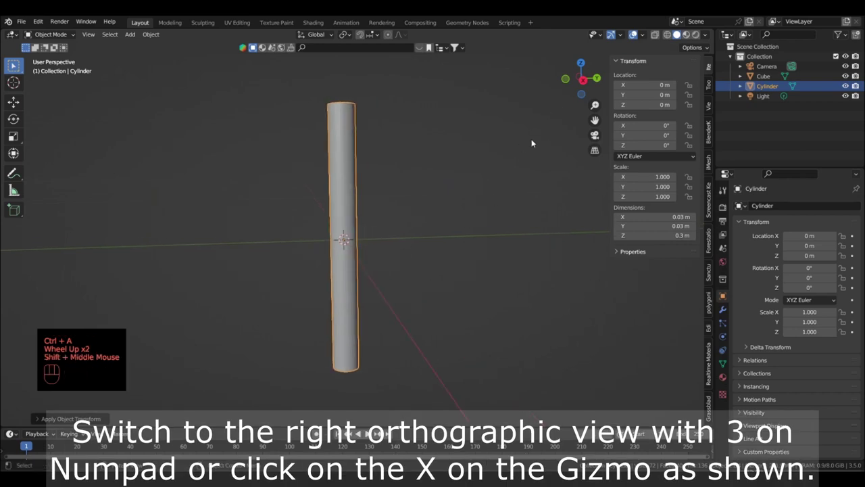
# In Right Ortho with X-ray, widen the handle's bottom vertices in Edit Mode
pyautogui.click(583, 81)
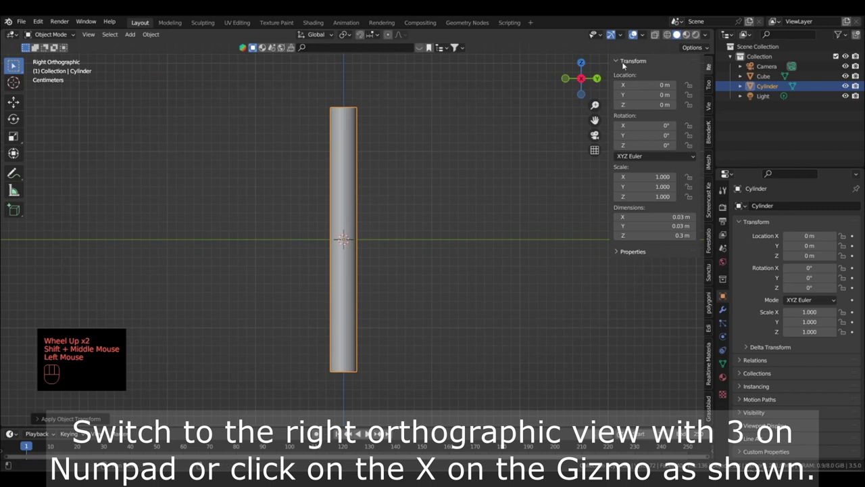
pyautogui.click(655, 37)
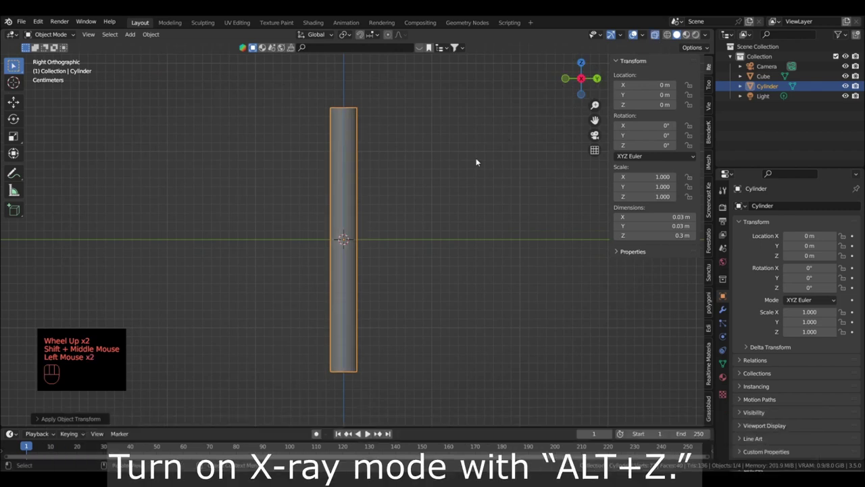
pyautogui.press('Tab')
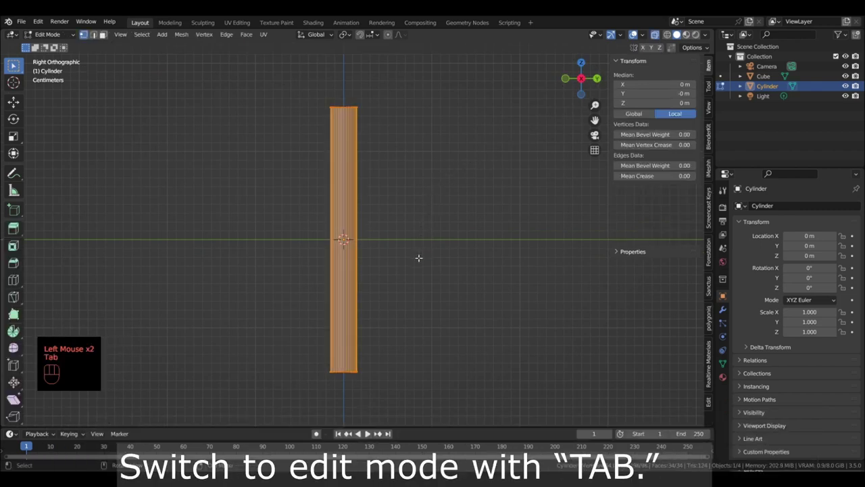
pyautogui.keyDown('shift'); pyautogui.moveTo(420, 274); pyautogui.dragTo(457, 237, button='middle'); pyautogui.keyUp('shift')
pyautogui.moveTo(486, 330); pyautogui.dragTo(310, 290)
pyautogui.scroll(-2, 498, 308)
pyautogui.press('s')
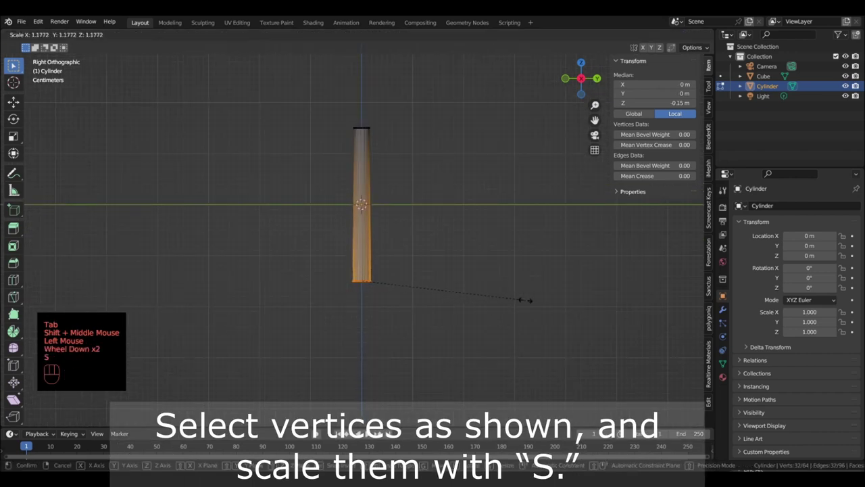
pyautogui.click(533, 297)
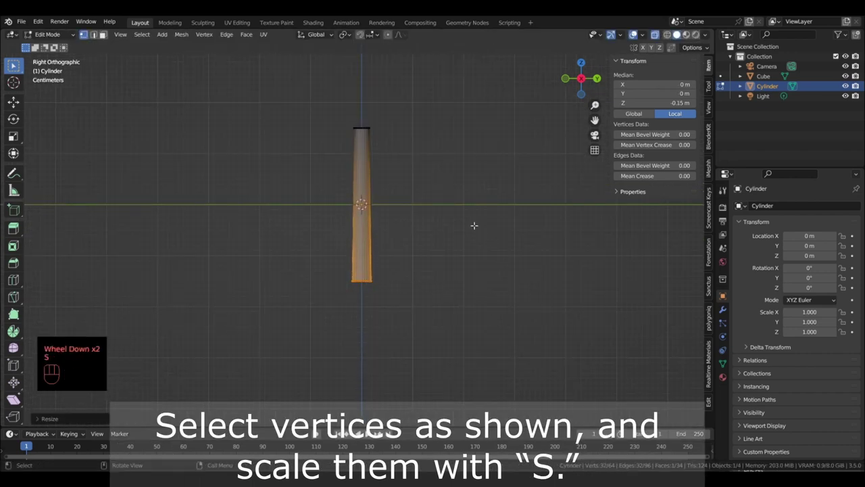
pyautogui.press('Tab')
# Slim the handle along X to 0.028 m and apply its scale
pyautogui.moveTo(467, 218); pyautogui.dragTo(532, 336, button='middle')
pyautogui.scroll(1, 532, 338)
pyautogui.press('s')
pyautogui.press('x')
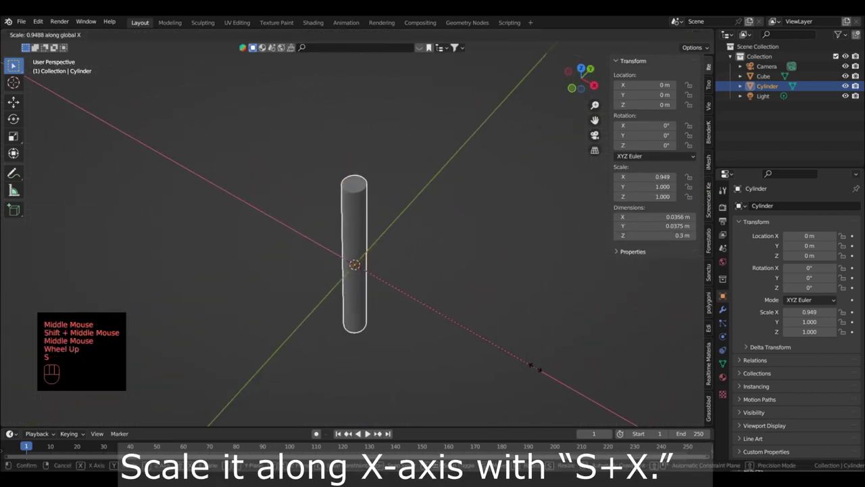
pyautogui.click(499, 346)
pyautogui.hotkey('ctrl', 'a')
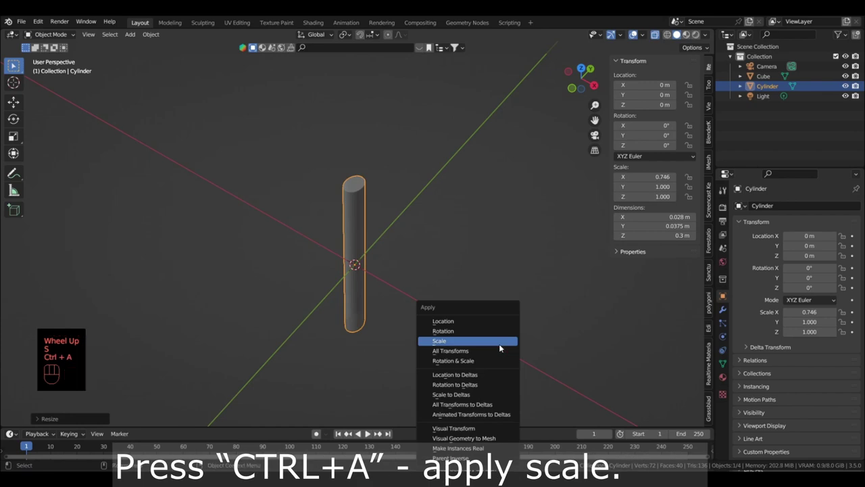
pyautogui.click(500, 344)
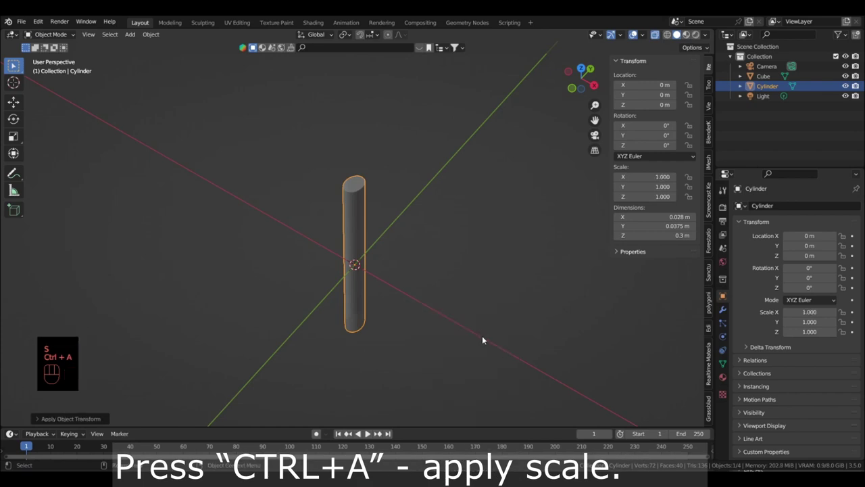
# Give the handle auto-smooth shading and turn X-ray off
pyautogui.rightClick(363, 230)
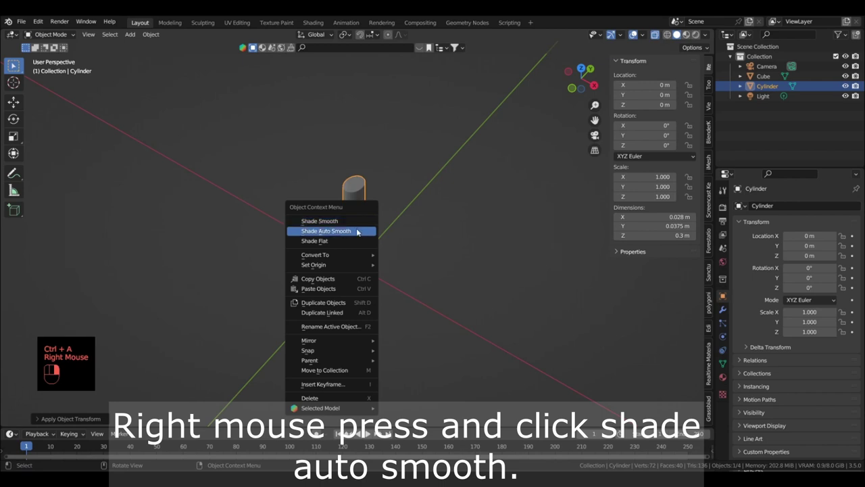
pyautogui.click(359, 230)
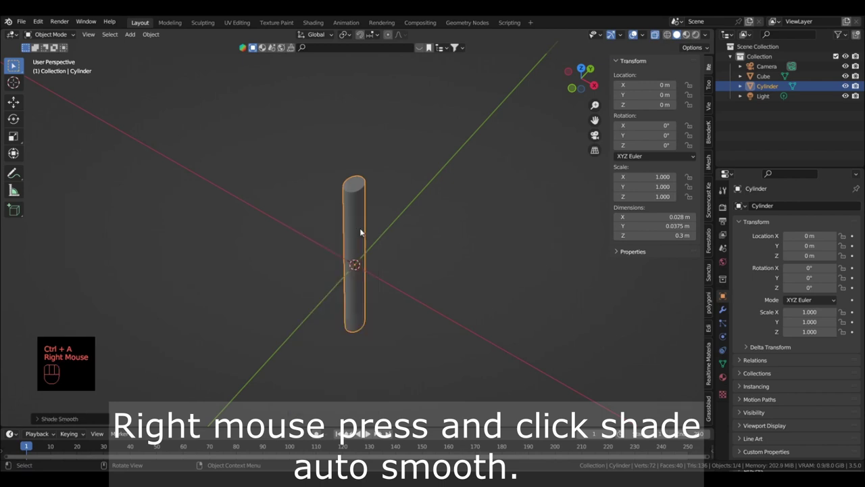
pyautogui.click(660, 38)
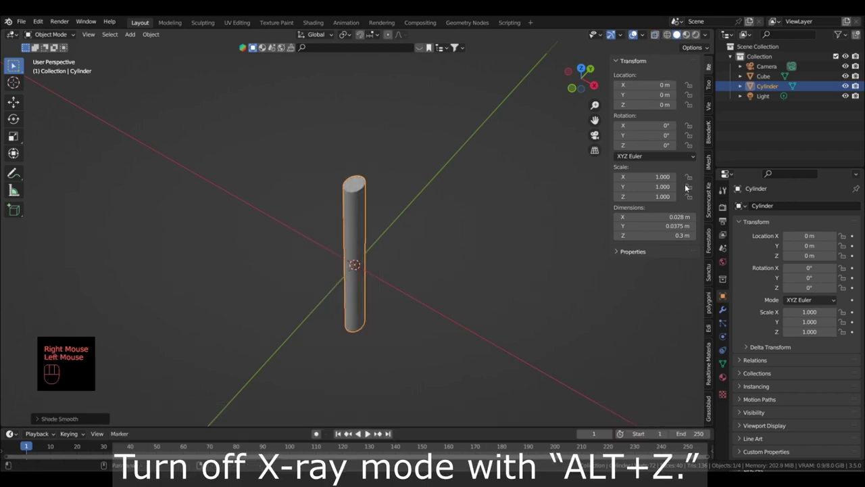
# Add a Bevel modifier to the handle with 0.006 m amount and 3 segments
pyautogui.click(724, 310)
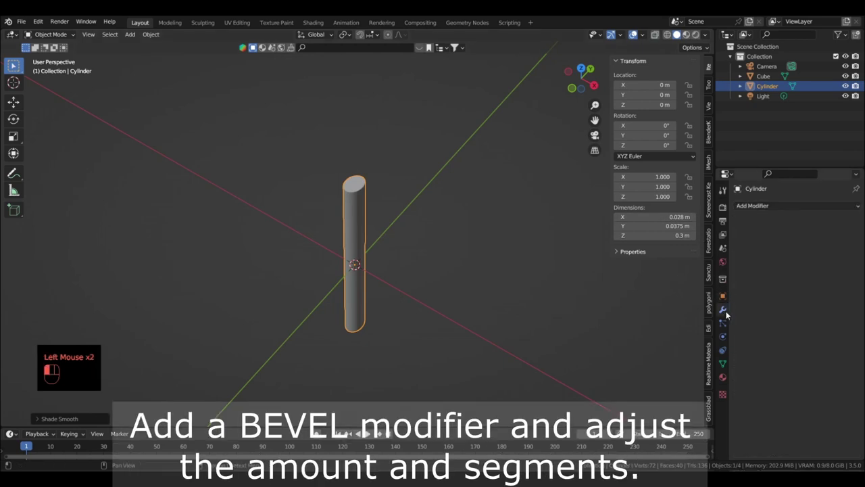
pyautogui.click(778, 207)
pyautogui.click(678, 243)
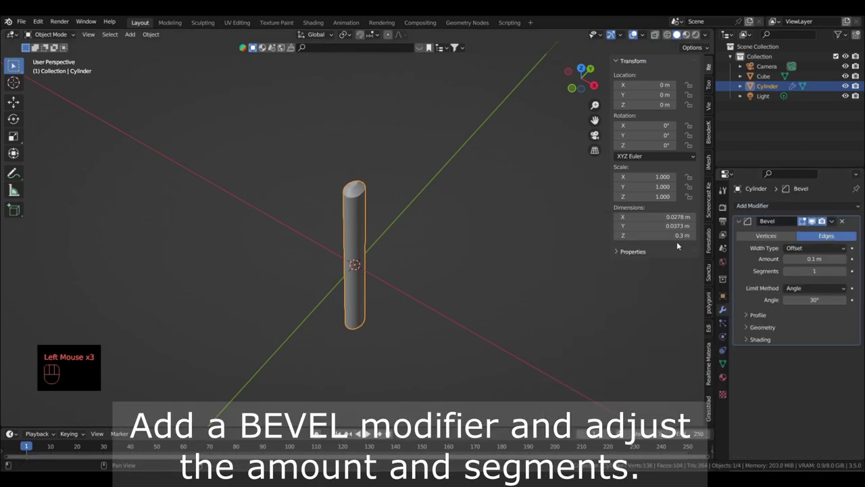
pyautogui.moveTo(455, 244); pyautogui.dragTo(435, 232, button='middle')
pyautogui.scroll(1, 434, 231)
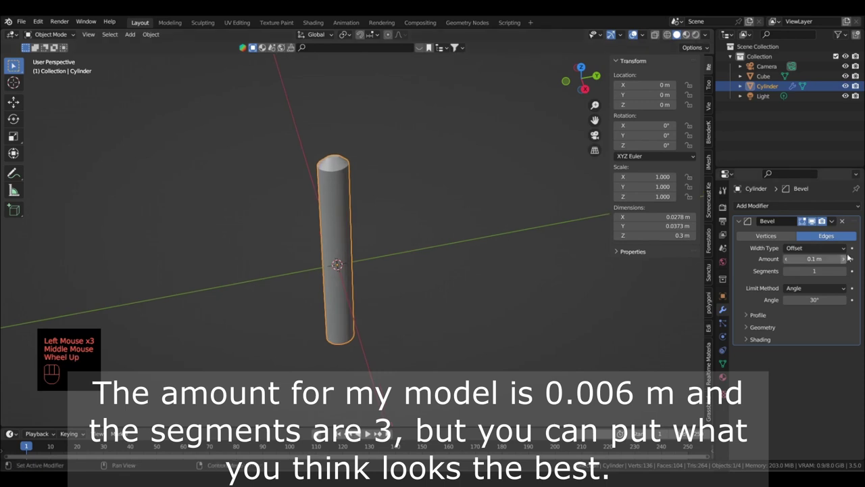
pyautogui.click(844, 272)
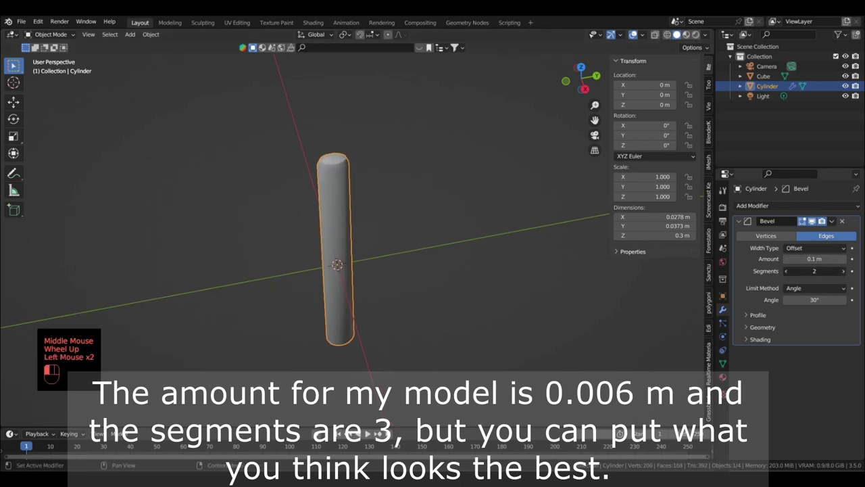
pyautogui.click(844, 272)
pyautogui.keyDown('shift'); pyautogui.moveTo(820, 259); pyautogui.dragTo(793, 258); pyautogui.keyUp('shift')
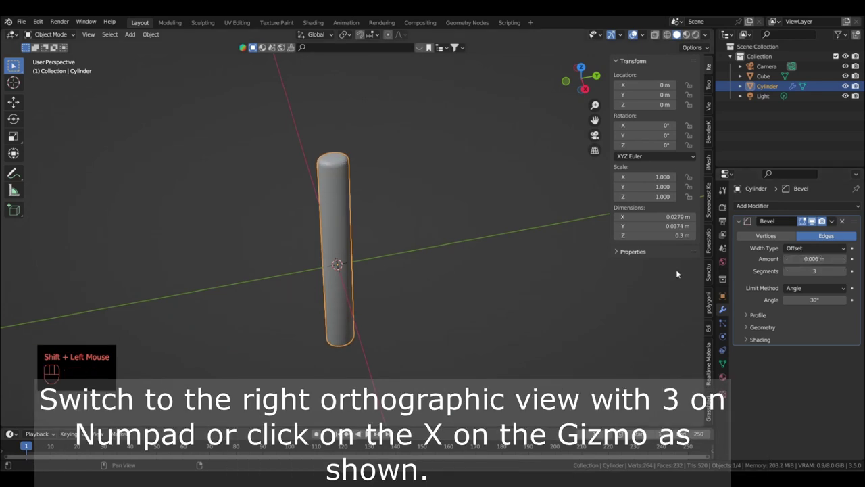
pyautogui.moveTo(676, 269); pyautogui.dragTo(406, 270, button='middle')
# Select the cube, shrink it, and lower it along Z toward the handle
pyautogui.scroll(-2, 434, 236)
pyautogui.scroll(-1, 435, 237)
pyautogui.moveTo(434, 237); pyautogui.dragTo(468, 277, button='middle')
pyautogui.scroll(-1, 460, 267)
pyautogui.click(376, 118)
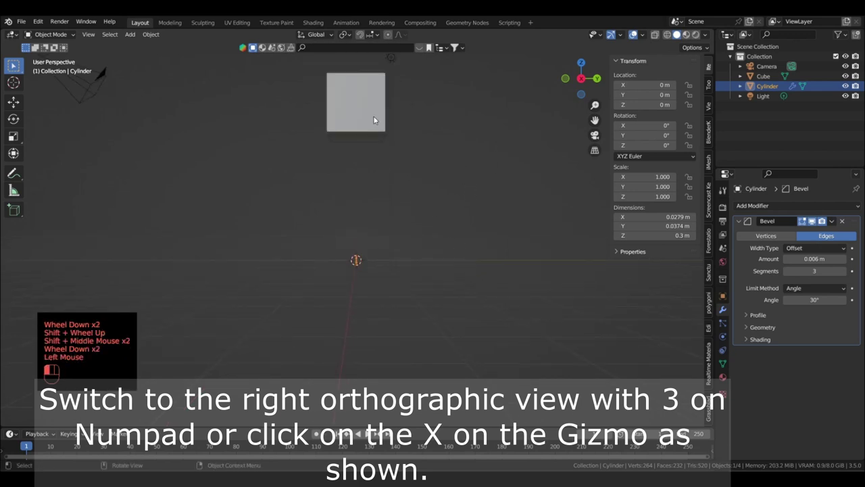
pyautogui.click(582, 83)
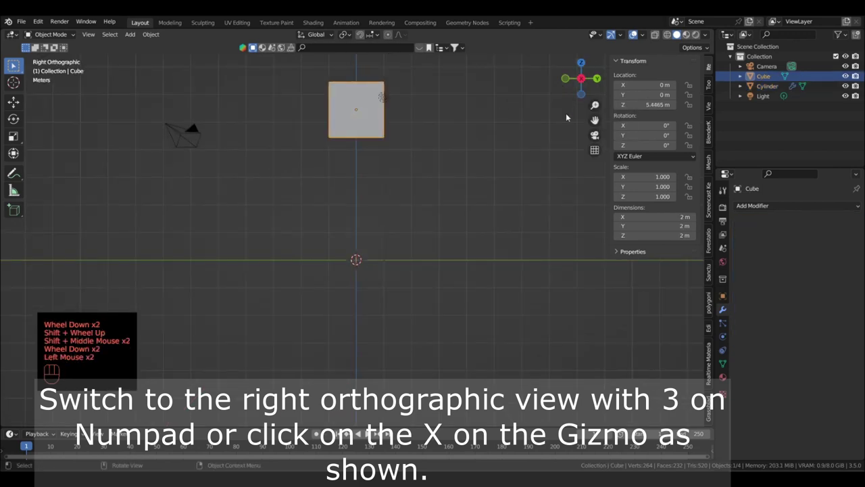
pyautogui.press('s')
pyautogui.click(421, 139)
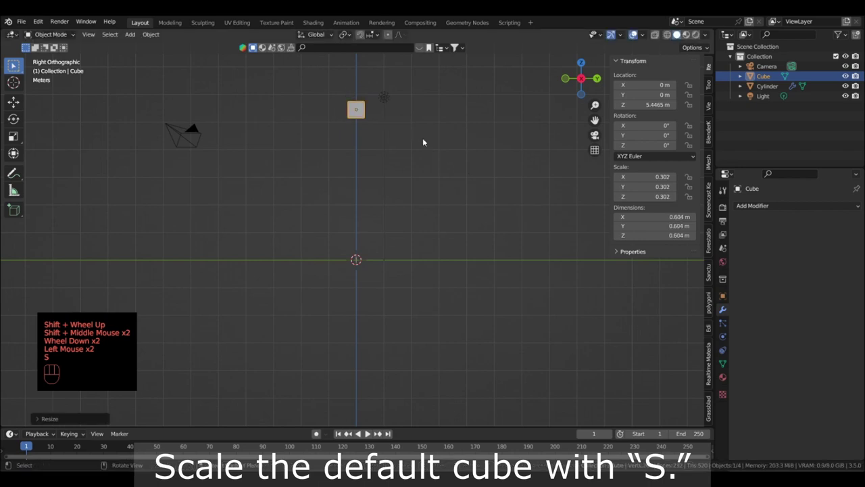
pyautogui.press('g')
pyautogui.press('z')
pyautogui.click(446, 301)
# Place the cube on the handle's top and scale it smaller
pyautogui.scroll(2, 467, 324)
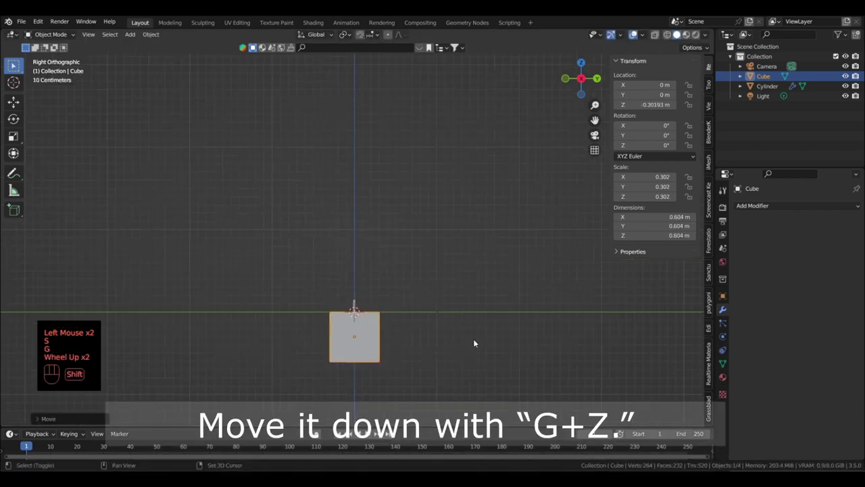
pyautogui.keyDown('shift'); pyautogui.moveTo(473, 344); pyautogui.dragTo(454, 261, button='middle'); pyautogui.keyUp('shift')
pyautogui.keyDown('shift'); pyautogui.scroll(1, 456, 340); pyautogui.keyUp('shift')
pyautogui.scroll(3, 467, 267)
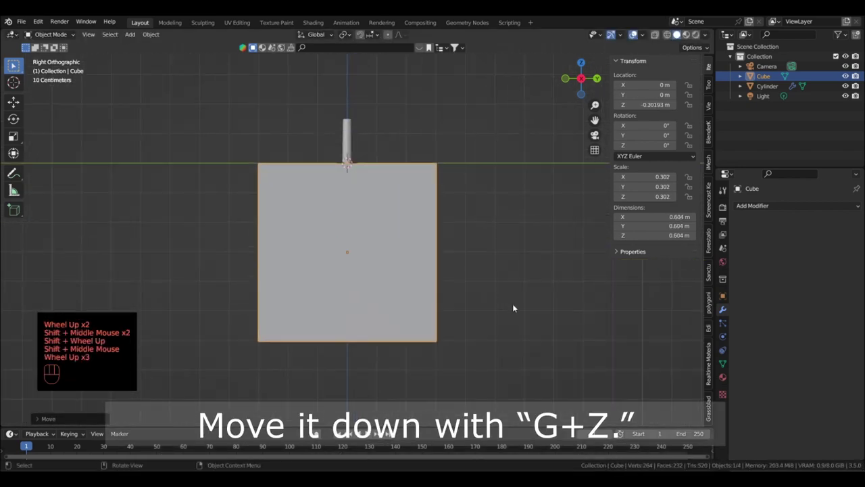
pyautogui.press('g')
pyautogui.click(520, 189)
pyautogui.keyDown('shift'); pyautogui.moveTo(579, 282); pyautogui.dragTo(575, 350, button='middle'); pyautogui.keyUp('shift')
pyautogui.press('s')
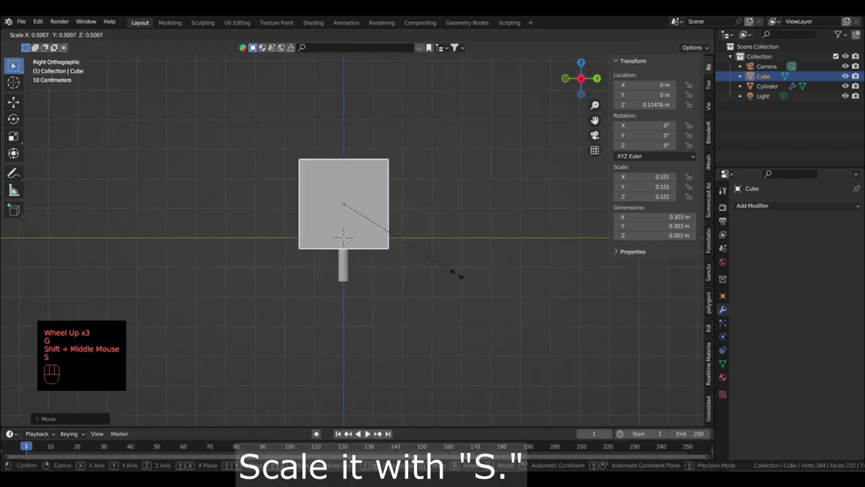
pyautogui.click(455, 239)
pyautogui.scroll(2, 454, 239)
pyautogui.keyDown('shift'); pyautogui.moveTo(454, 239); pyautogui.dragTo(513, 308, button='middle'); pyautogui.keyUp('shift')
pyautogui.press('s')
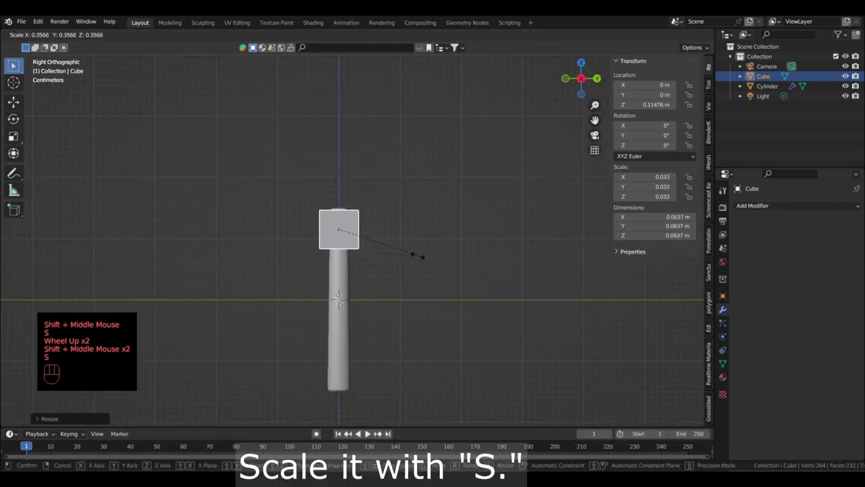
# Stretch the cube along Y into a 0.0475 × 0.111 × 0.0475 m head and apply scale
pyautogui.press('s')
pyautogui.press('y')
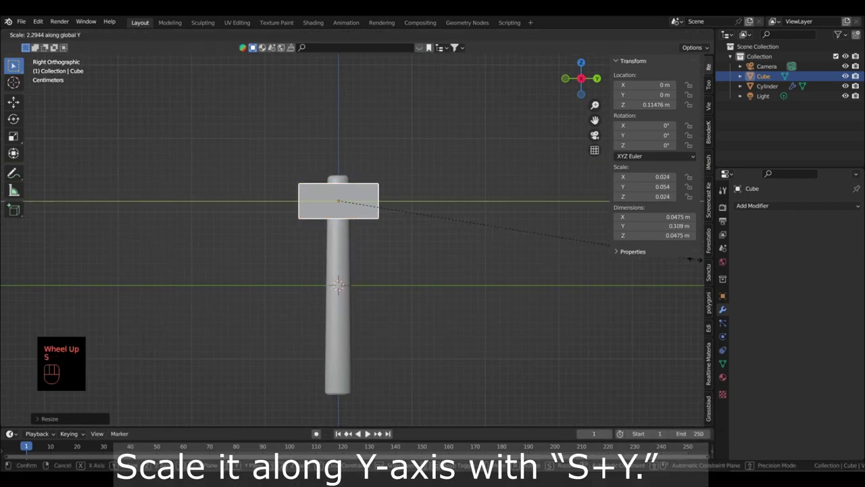
pyautogui.click(610, 241)
pyautogui.scroll(3, 471, 228)
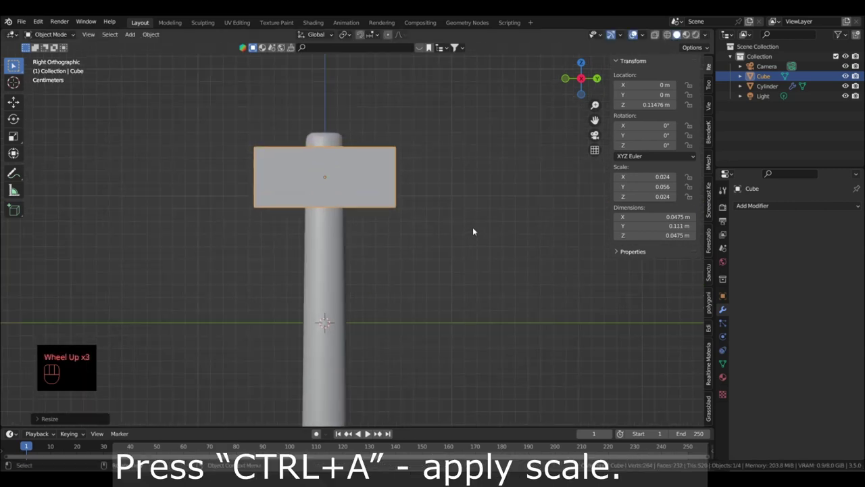
pyautogui.hotkey('ctrl', 'a')
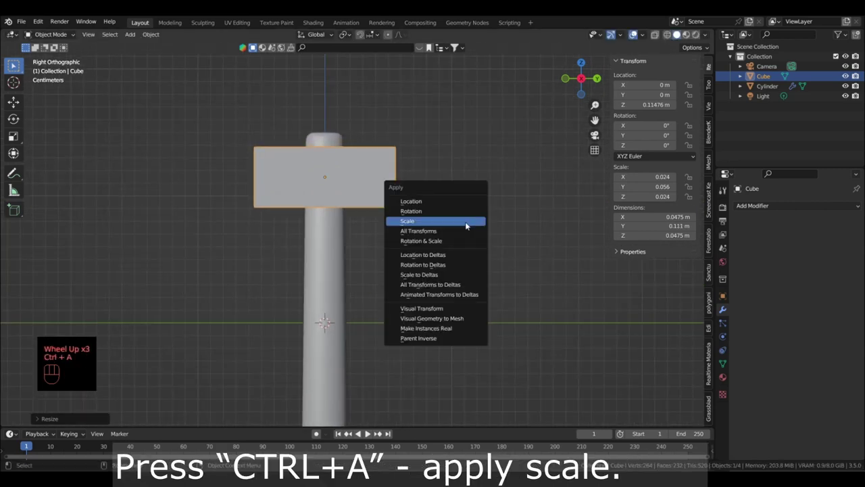
pyautogui.click(466, 221)
pyautogui.keyDown('shift'); pyautogui.moveTo(438, 215); pyautogui.dragTo(444, 284, button='middle'); pyautogui.keyUp('shift')
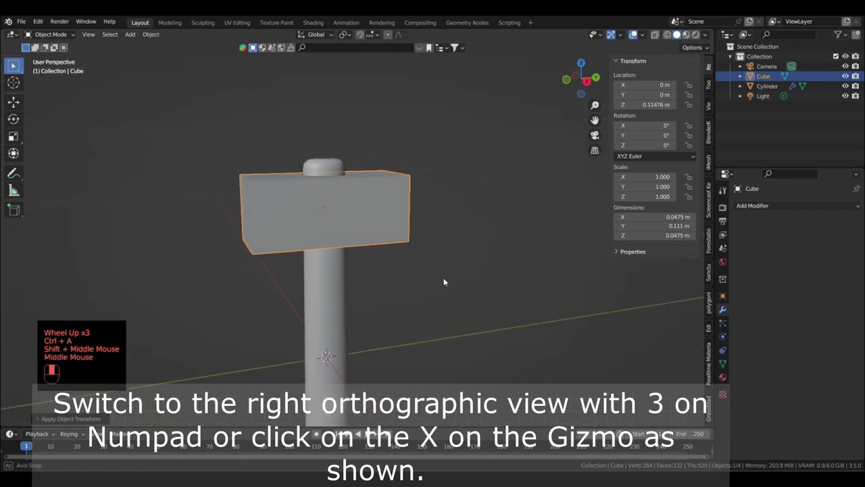
pyautogui.click(591, 82)
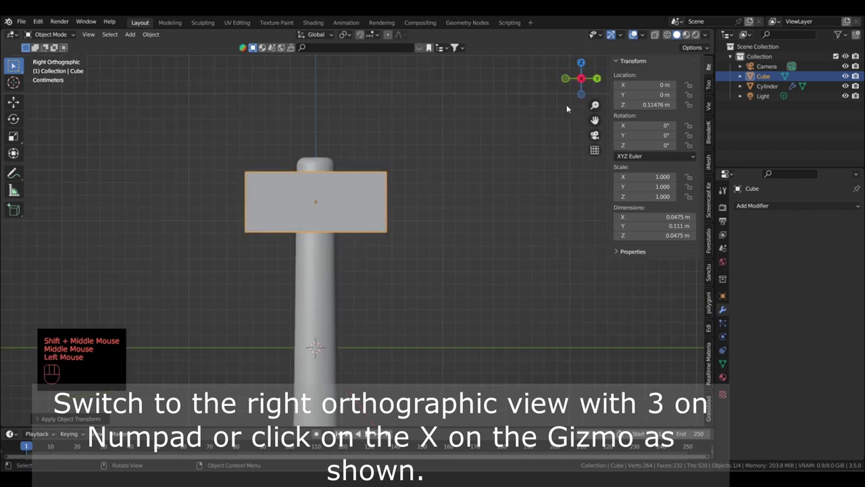
pyautogui.press('Tab')
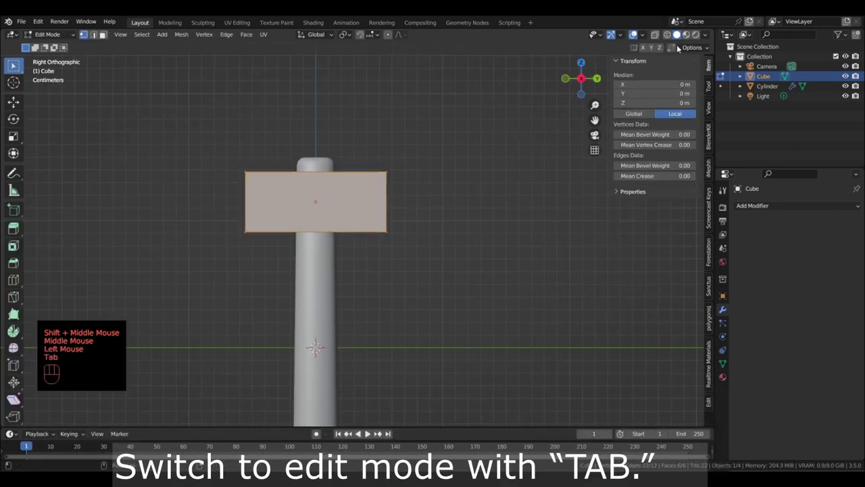
# With X-ray on, pull the head's right-end vertices in along Y
pyautogui.click(656, 35)
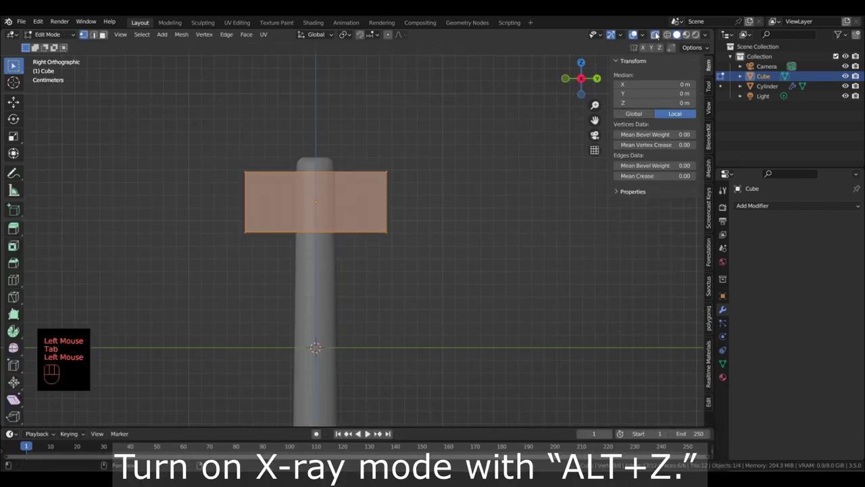
pyautogui.moveTo(470, 101); pyautogui.dragTo(360, 274)
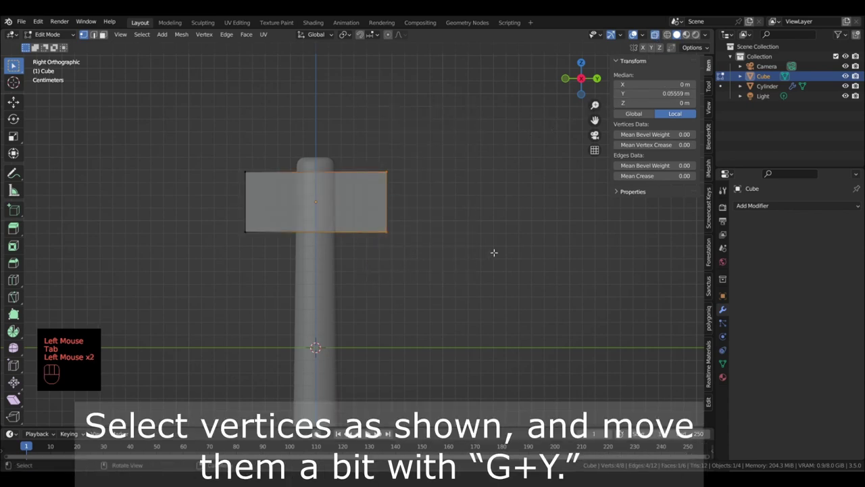
pyautogui.press('g')
pyautogui.press('y')
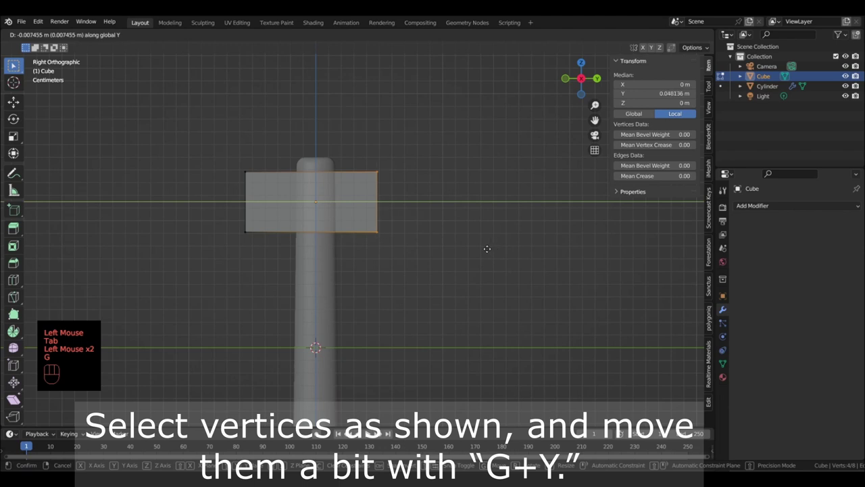
pyautogui.click(481, 250)
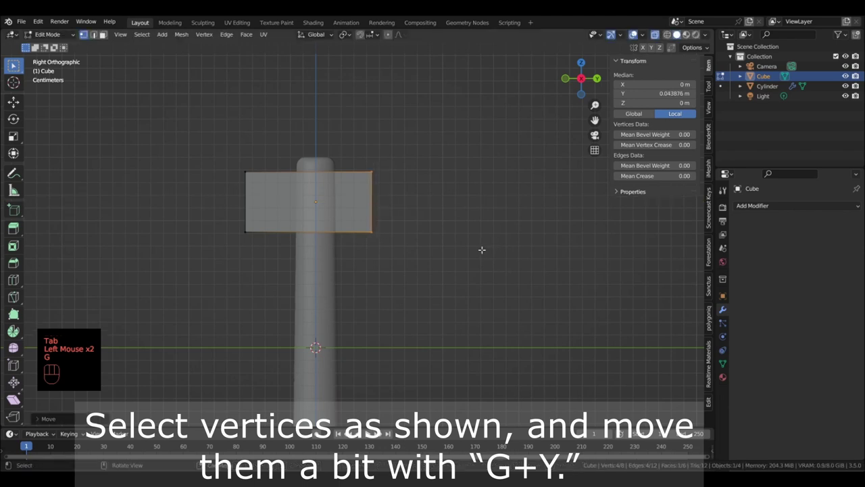
# Extrude the right end and taper it along Z, making the head 0.137 m long
pyautogui.press('e')
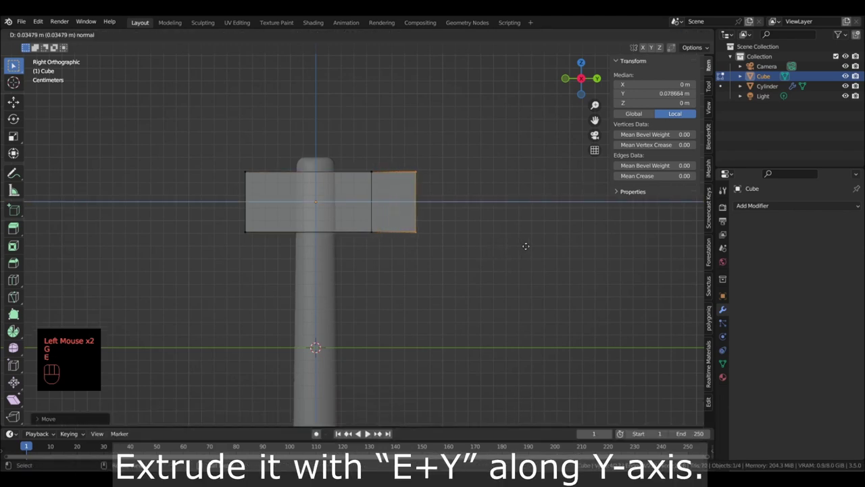
pyautogui.click(529, 246)
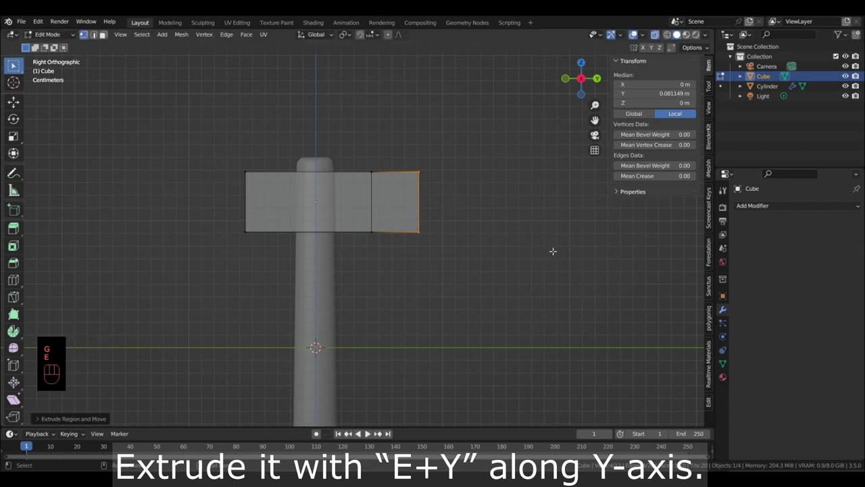
pyautogui.press('s')
pyautogui.press('z')
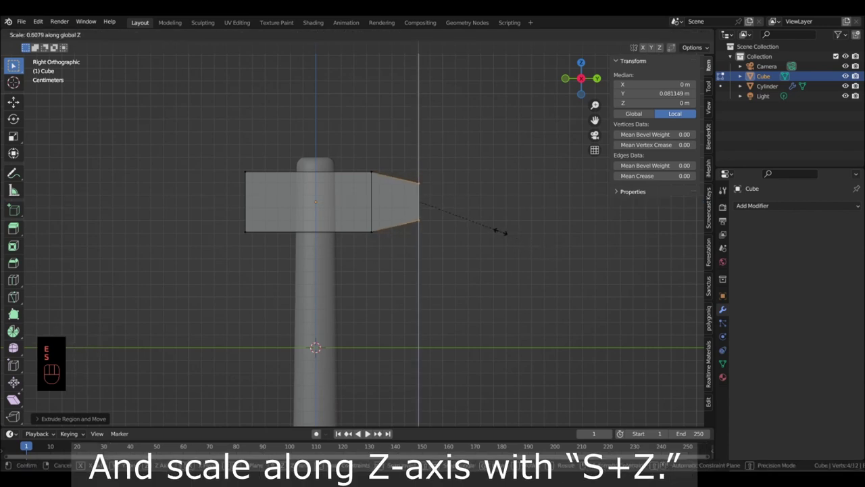
pyautogui.click(483, 230)
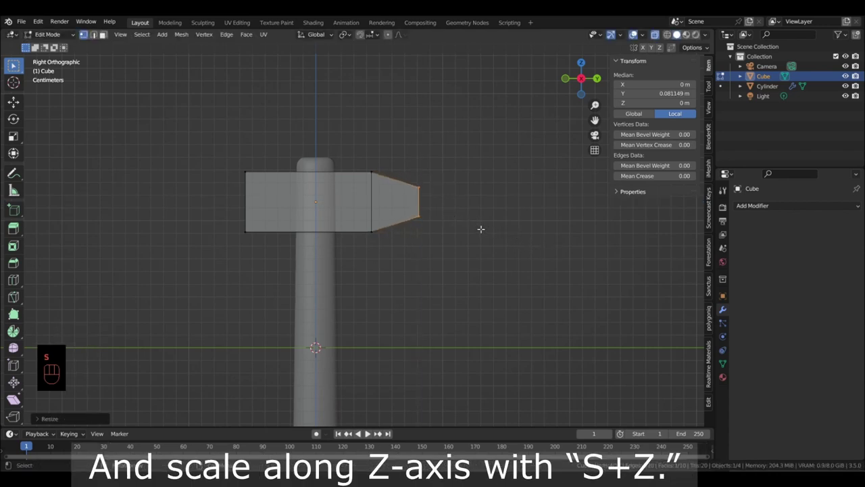
pyautogui.scroll(-2, 479, 227)
pyautogui.keyDown('shift'); pyautogui.moveTo(487, 243); pyautogui.dragTo(493, 216, button='middle'); pyautogui.keyUp('shift')
# Back in Object Mode, nudge the hammer head slightly along Y
pyautogui.press('Tab')
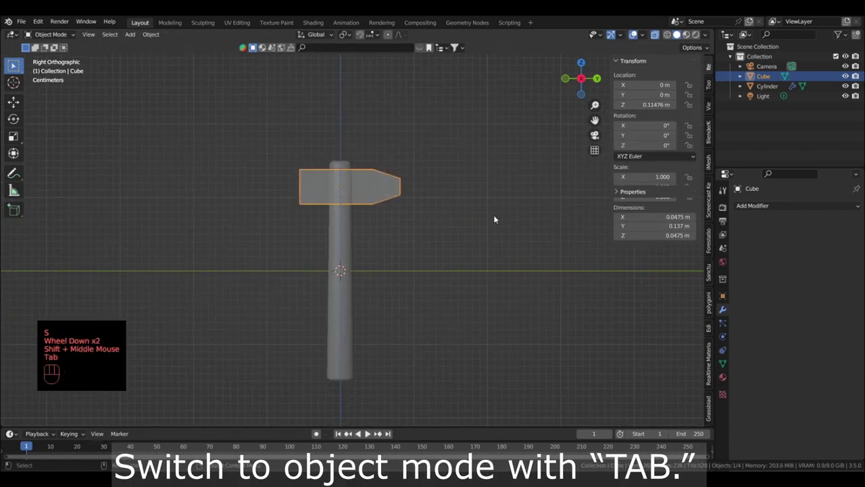
pyautogui.press('g')
pyautogui.press('y')
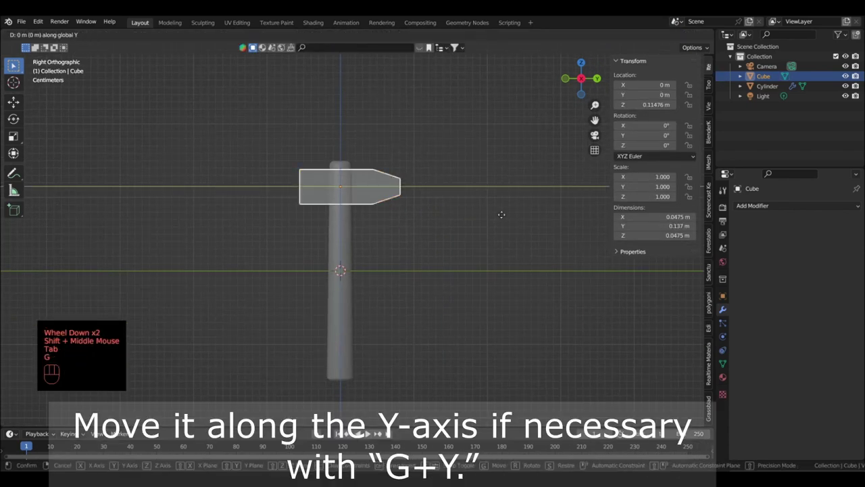
pyautogui.press('shift')
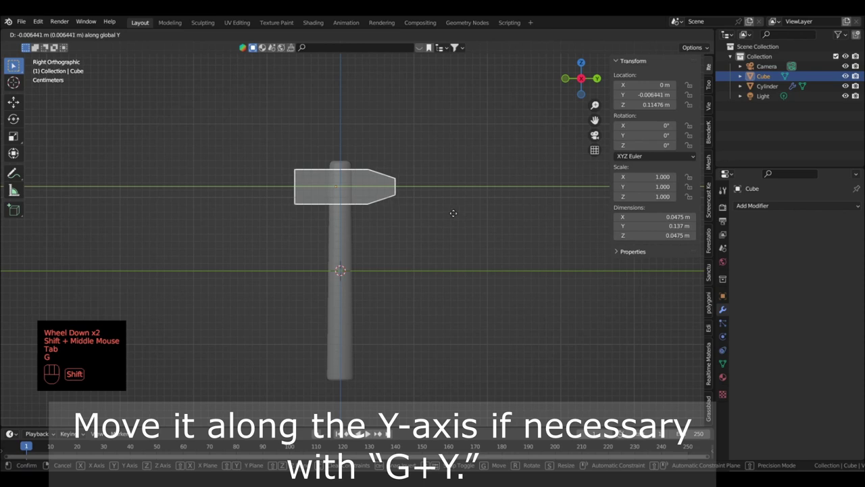
pyautogui.click(449, 210)
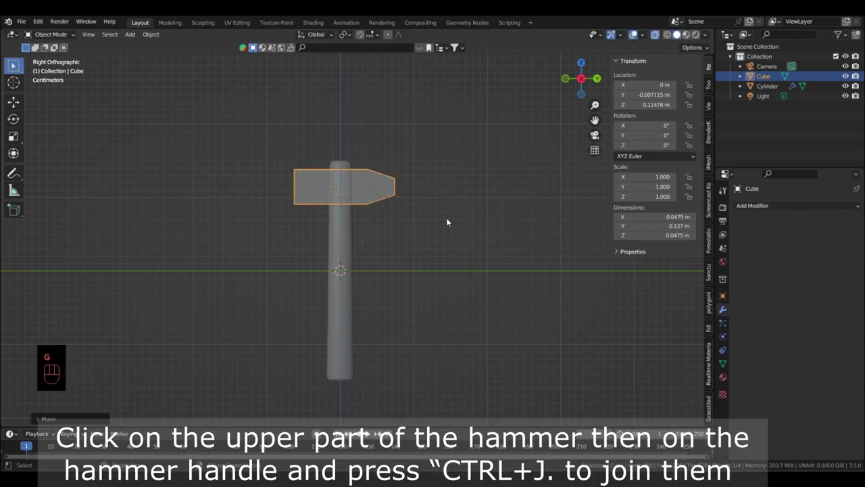
# Join the head and handle into one object
pyautogui.press('ctrl')
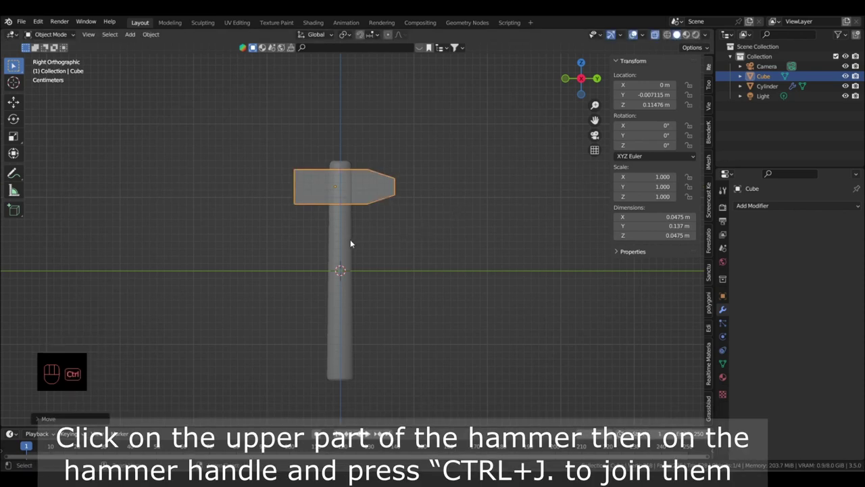
pyautogui.keyDown('ctrl'); pyautogui.click(351, 243); pyautogui.keyUp('ctrl')
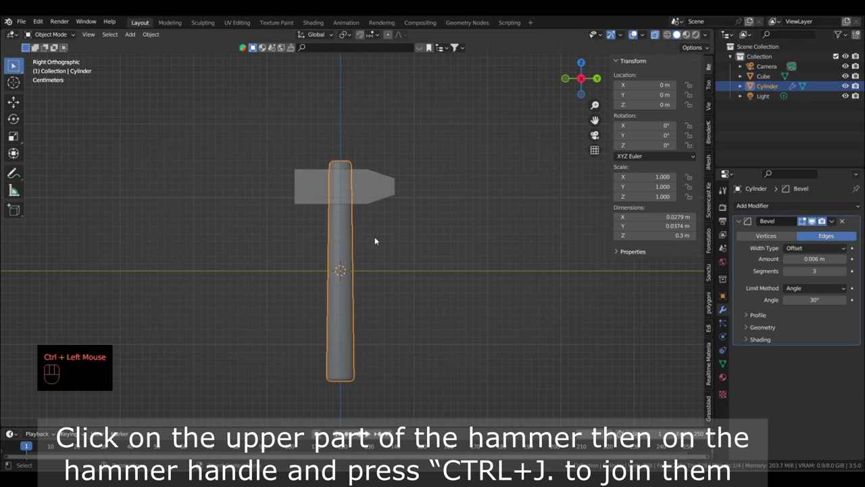
pyautogui.click(346, 233)
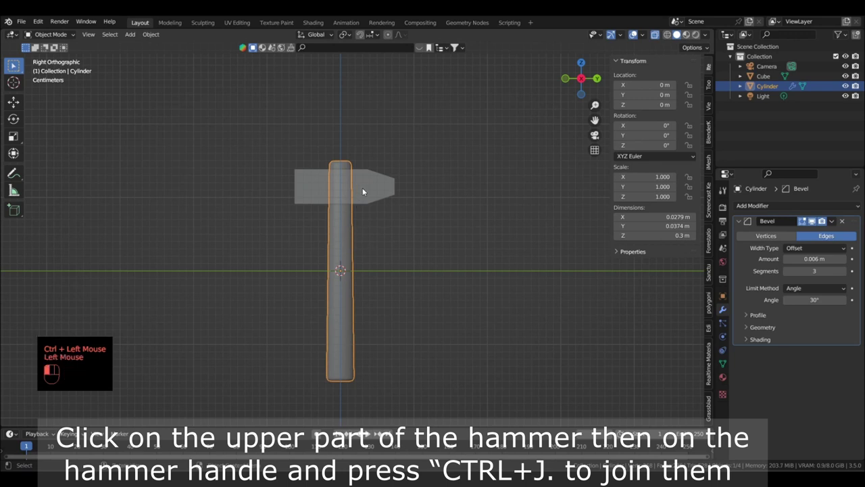
pyautogui.keyDown('shift'); pyautogui.click(343, 239); pyautogui.keyUp('shift')
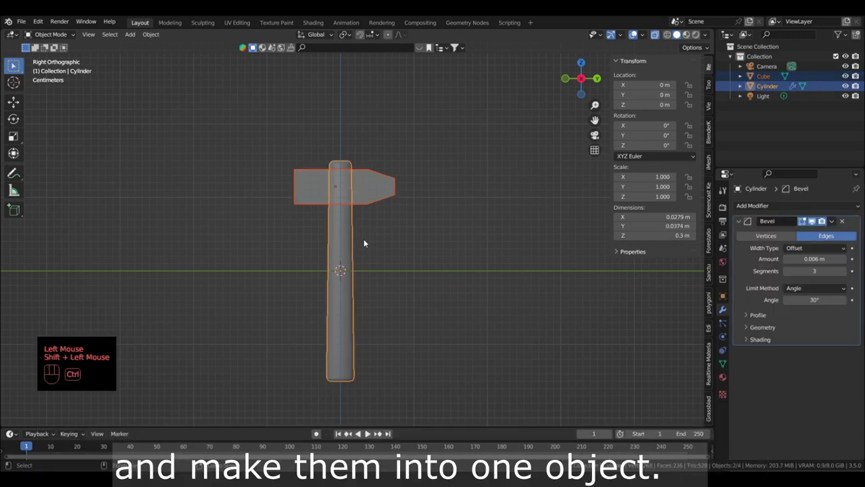
pyautogui.hotkey('ctrl', 'j')
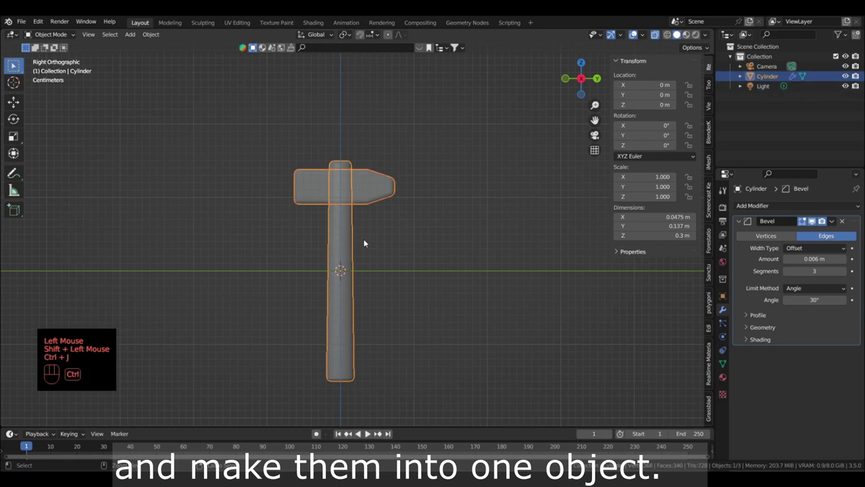
# Turn off X-ray and give the joined hammer auto-smooth shading
pyautogui.click(655, 35)
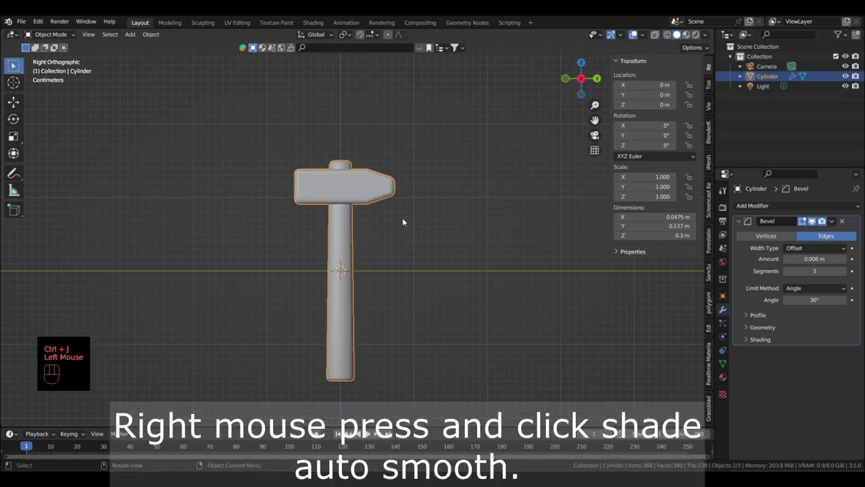
pyautogui.moveTo(269, 174); pyautogui.dragTo(288, 189, button='middle')
pyautogui.scroll(1, 288, 189)
pyautogui.rightClick(288, 193)
pyautogui.click(290, 189)
pyautogui.scroll(-2, 386, 227)
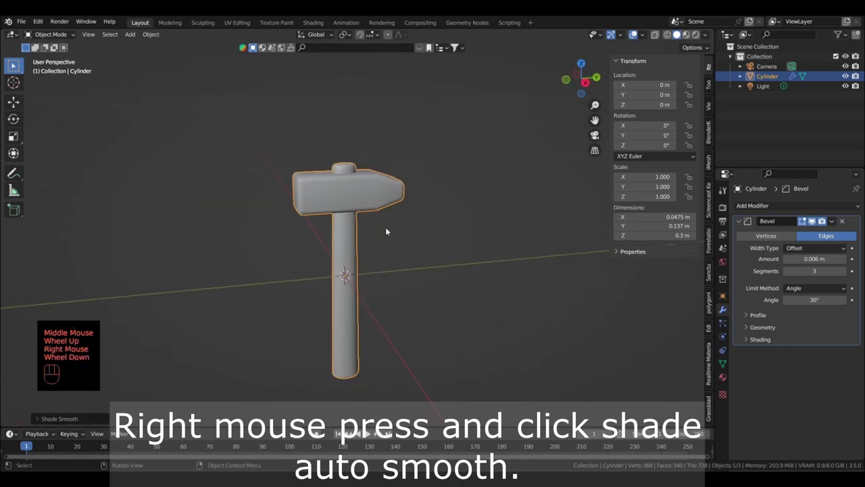
pyautogui.moveTo(386, 227); pyautogui.dragTo(503, 251, button='middle')
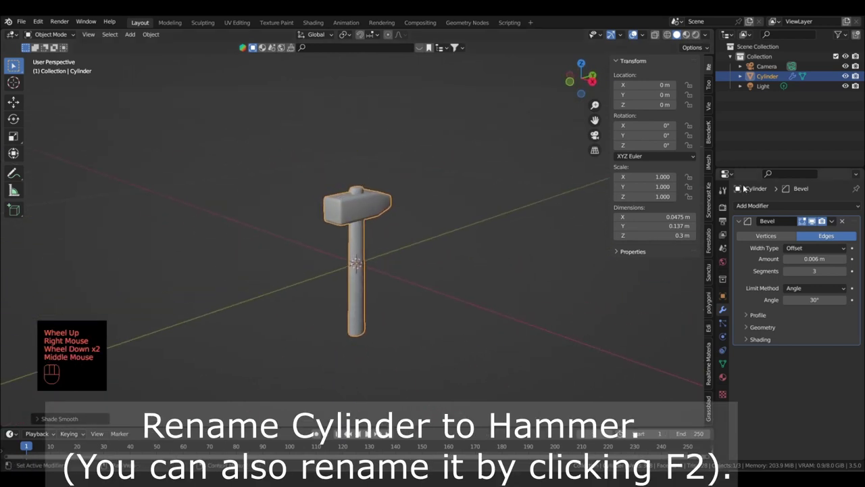
# Rename the Cylinder object to 'Hammer'
pyautogui.doubleClick(785, 76)
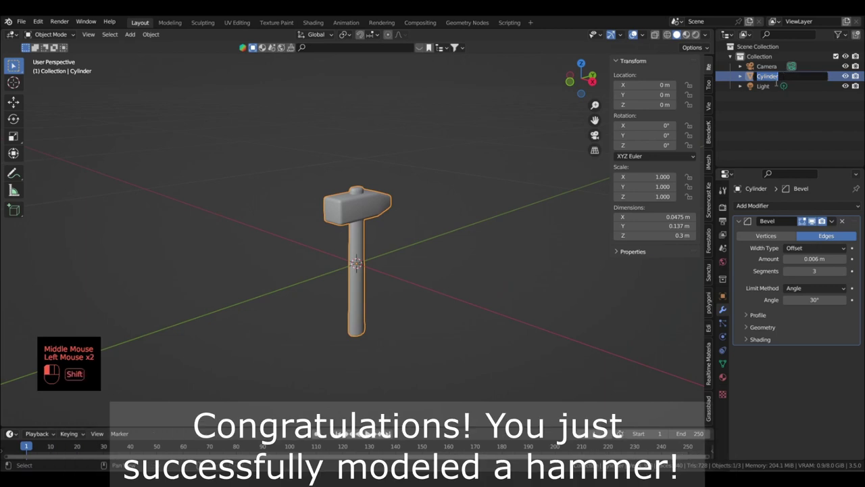
pyautogui.write('Hammer')
pyautogui.press('Return')
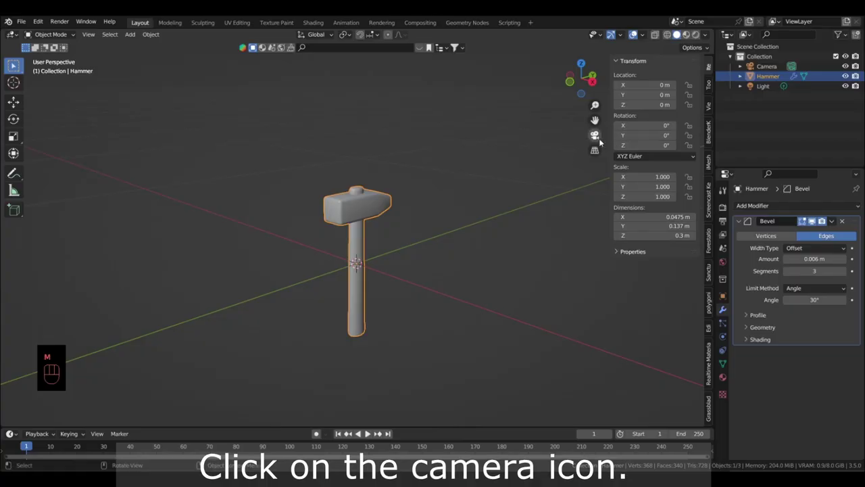
# Lock the camera to the view, frame the upright hammer from the front, then unlock it
pyautogui.click(596, 135)
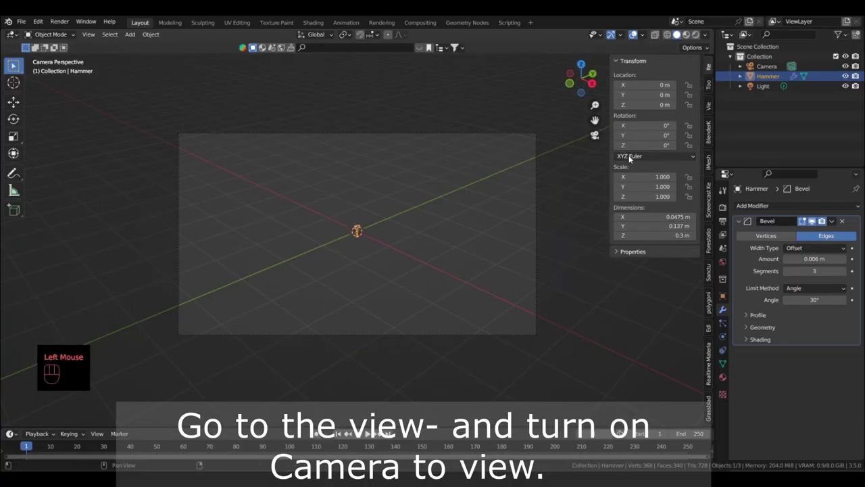
pyautogui.click(709, 104)
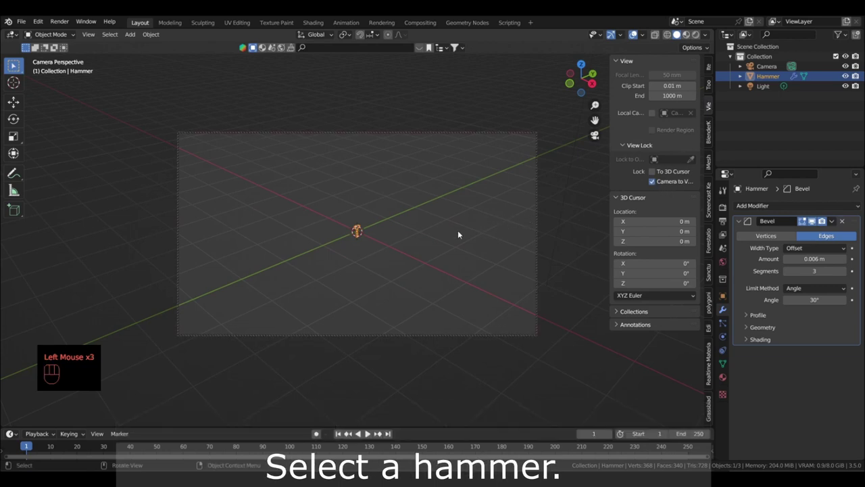
pyautogui.press('KP_Decimal')
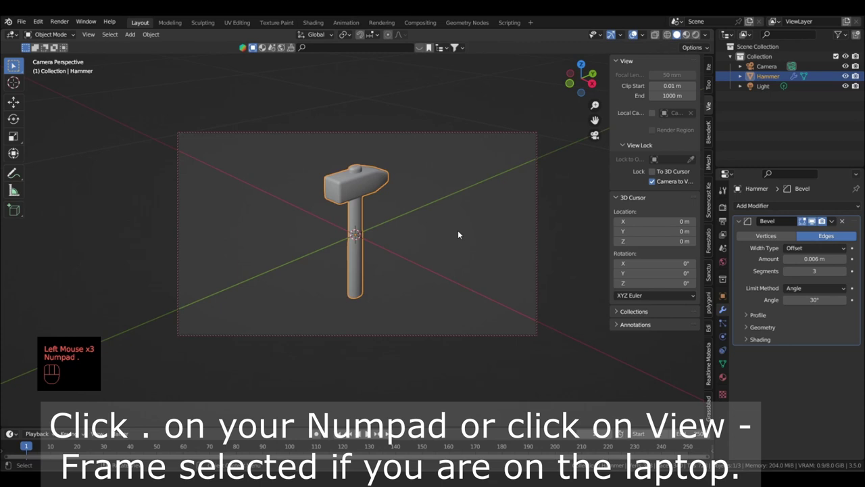
pyautogui.moveTo(446, 216); pyautogui.dragTo(432, 204, button='middle')
pyautogui.scroll(2, 422, 189)
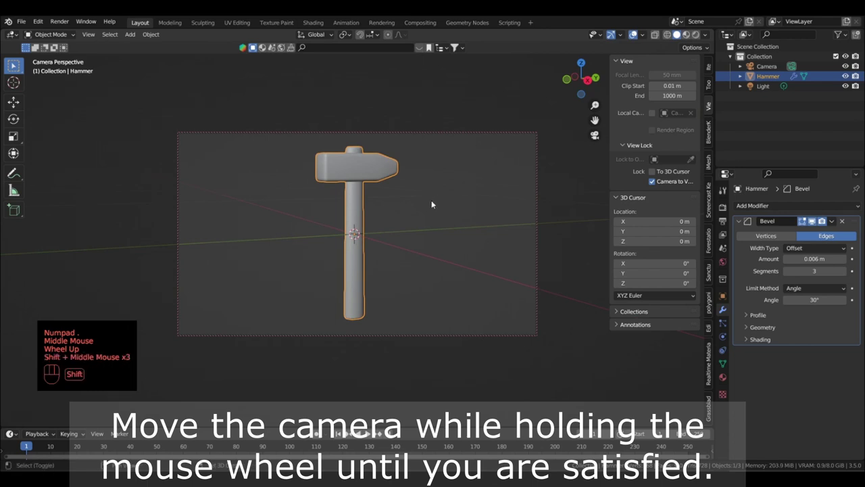
pyautogui.keyDown('shift'); pyautogui.moveTo(431, 208); pyautogui.dragTo(432, 206, button='middle'); pyautogui.keyUp('shift')
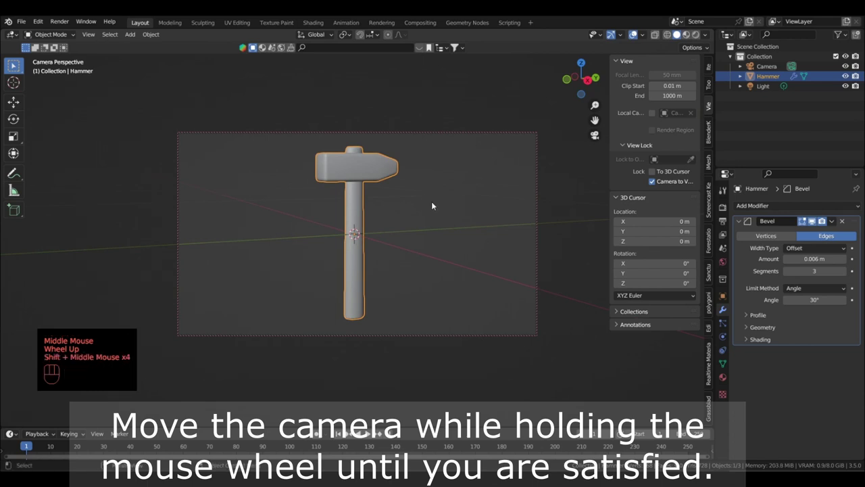
pyautogui.click(652, 182)
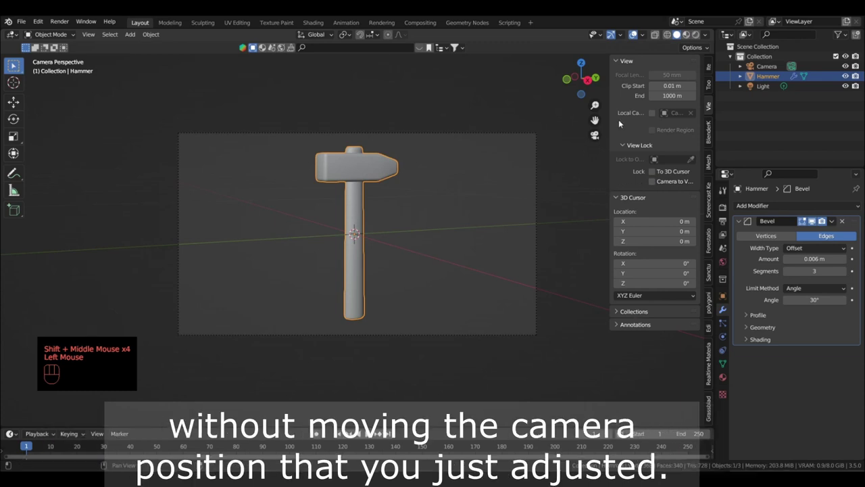
# Switch the viewport to Rendered shading and render with Cycles on GPU Compute
pyautogui.click(697, 34)
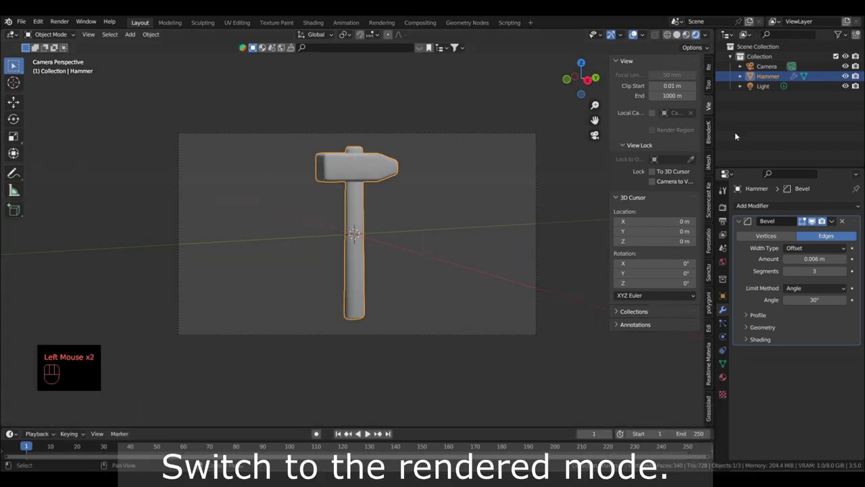
pyautogui.click(723, 206)
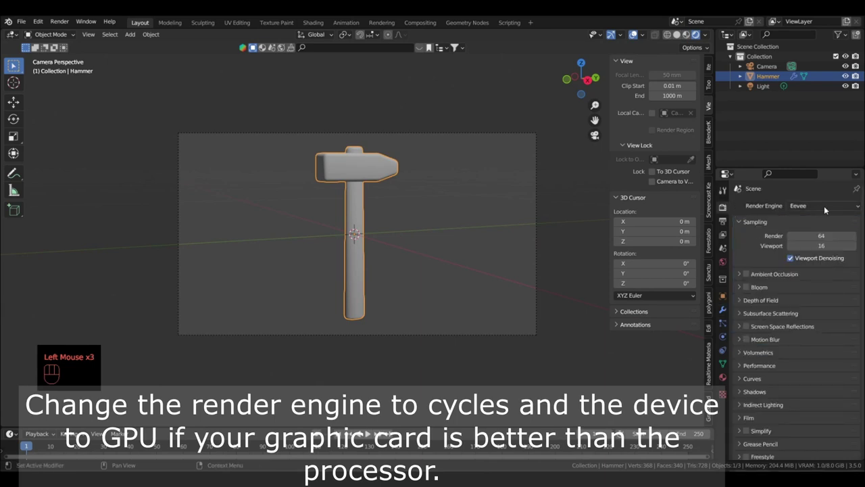
pyautogui.click(825, 206)
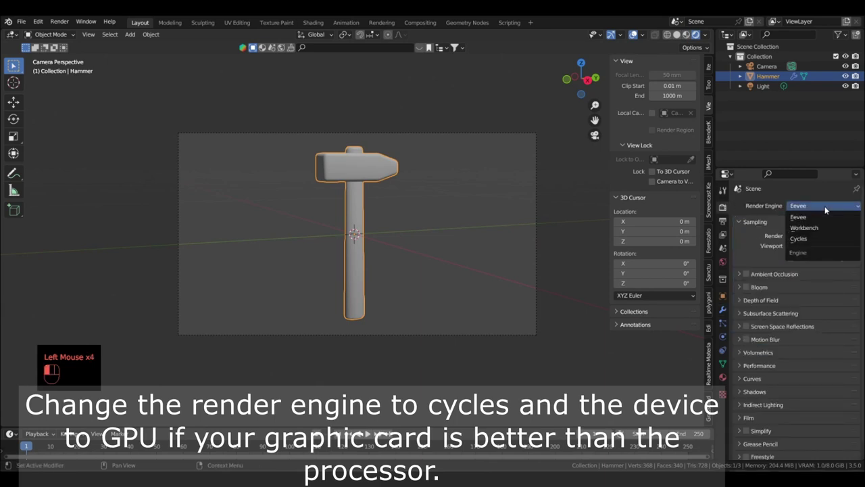
pyautogui.click(806, 238)
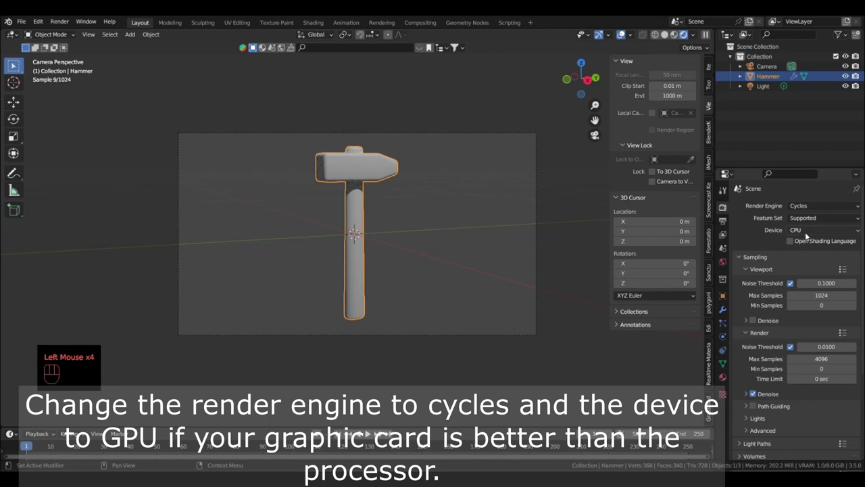
pyautogui.click(806, 231)
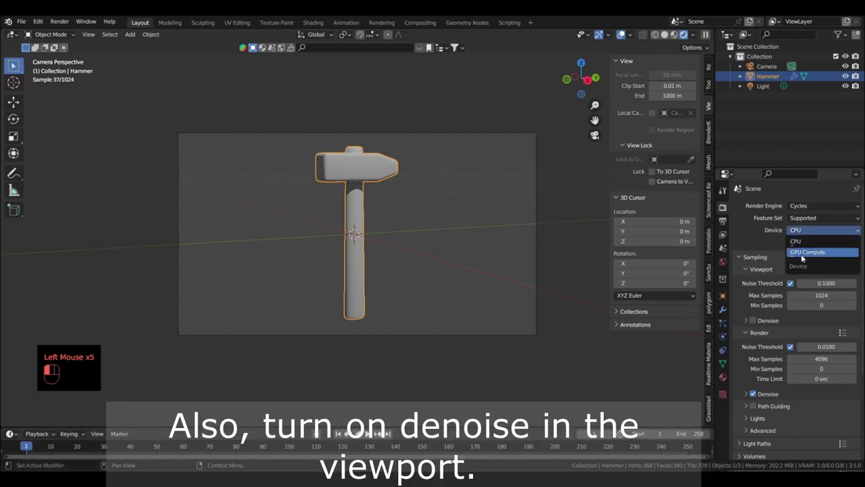
pyautogui.click(805, 253)
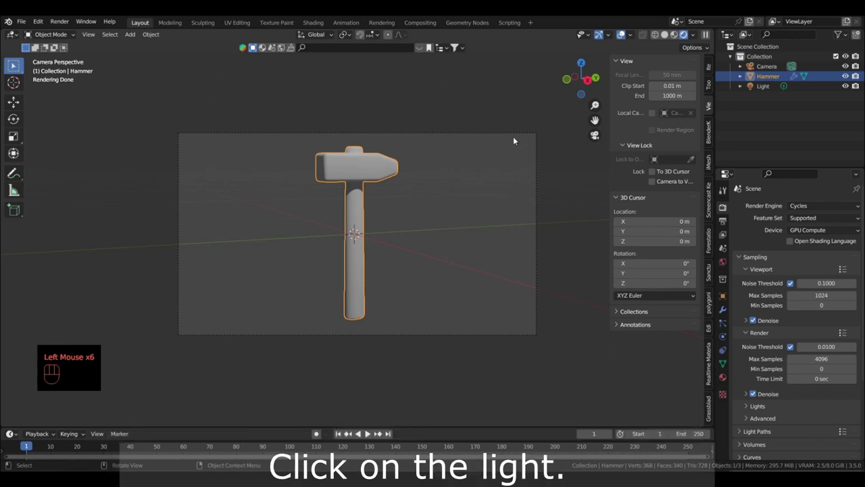
# Select the light and view it from the top
pyautogui.click(761, 88)
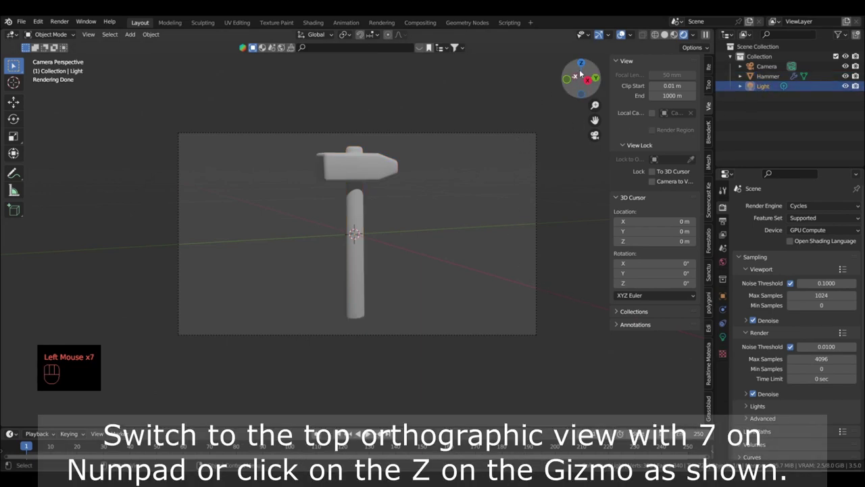
pyautogui.click(586, 63)
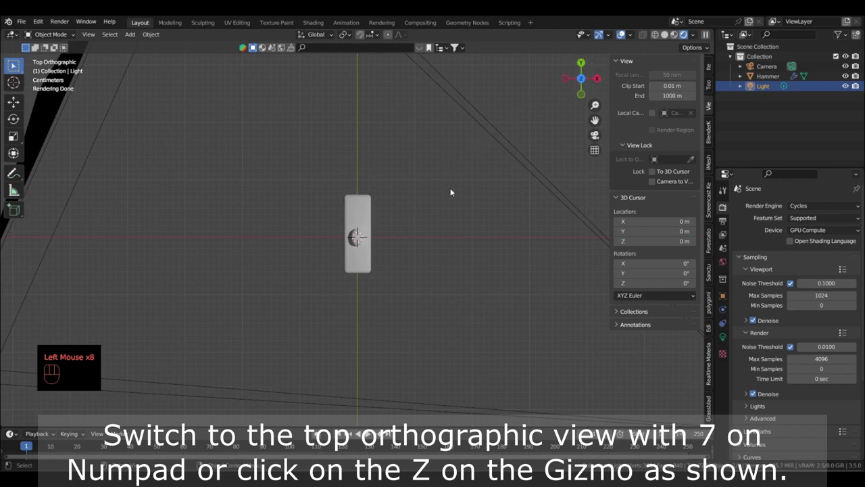
pyautogui.scroll(-2, 449, 189)
pyautogui.scroll(-4, 469, 174)
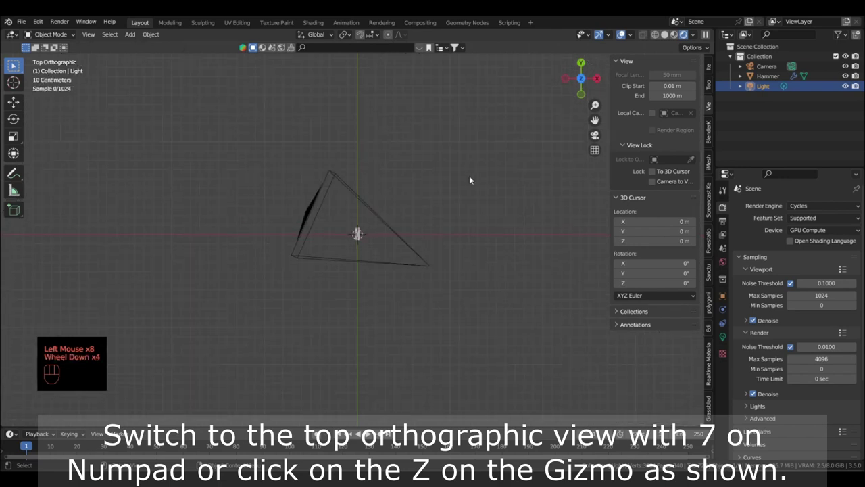
pyautogui.keyDown('shift'); pyautogui.moveTo(489, 170); pyautogui.dragTo(469, 135, button='middle'); pyautogui.keyUp('shift')
# Duplicate the light twice, placing copies below-right and left of the hammer
pyautogui.hotkey('shift', 'd')
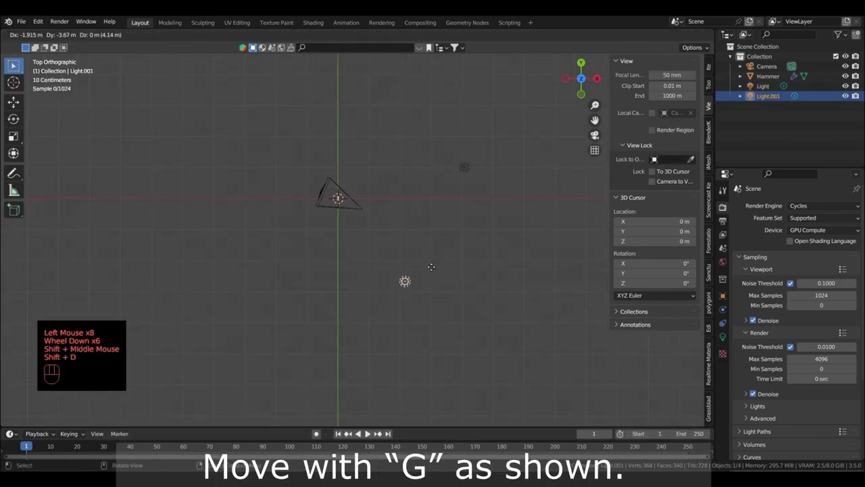
pyautogui.click(418, 295)
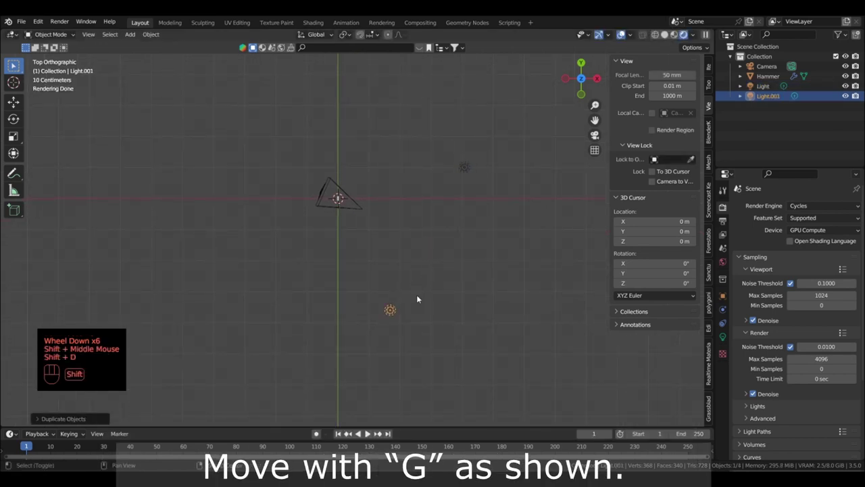
pyautogui.hotkey('shift', 'd')
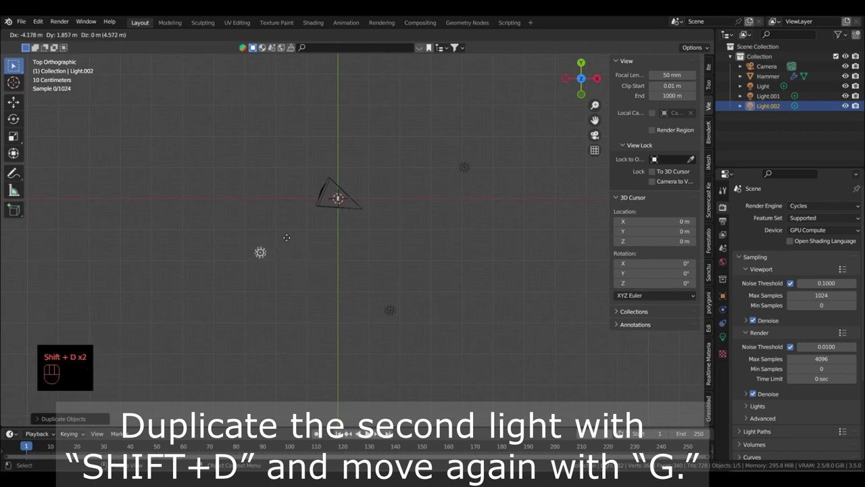
pyautogui.click(286, 237)
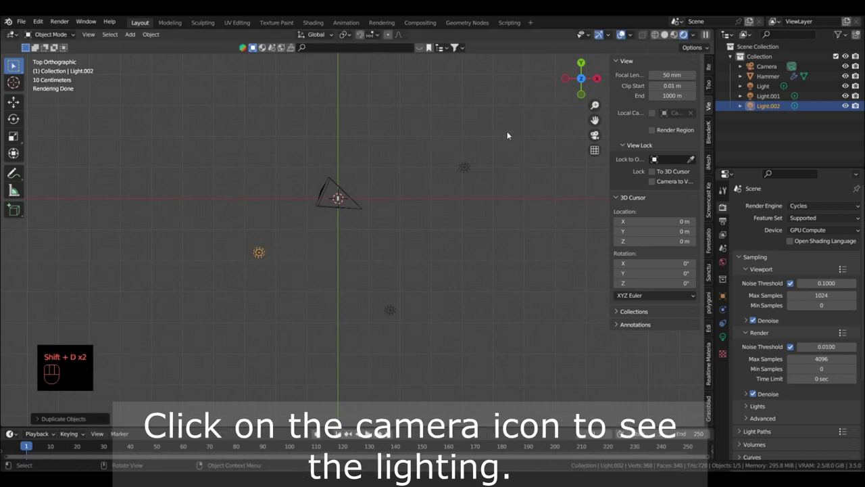
# Switch to camera view, split the viewport vertically and make the right area a Shader Editor
pyautogui.click(594, 136)
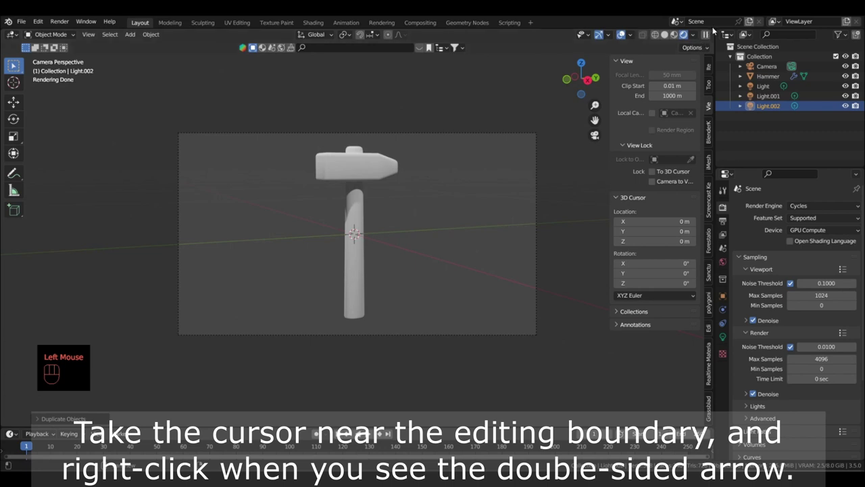
pyautogui.click(711, 28)
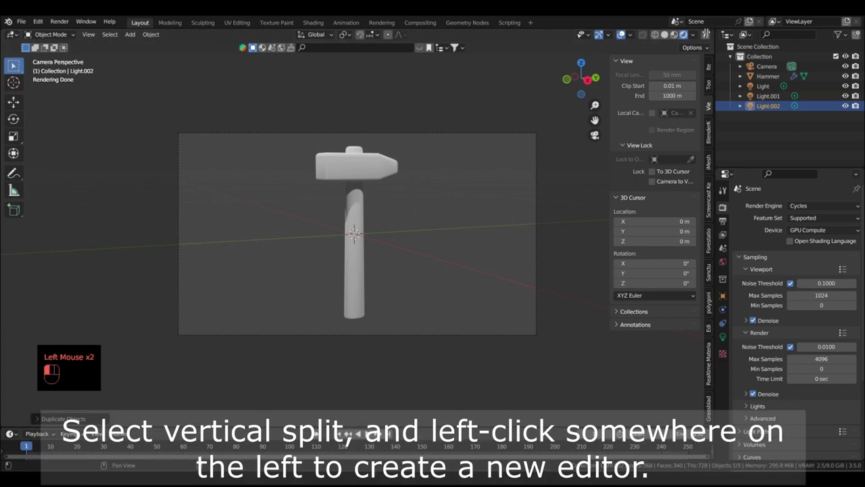
pyautogui.moveTo(480, 58); pyautogui.dragTo(456, 57)
pyautogui.click(456, 56)
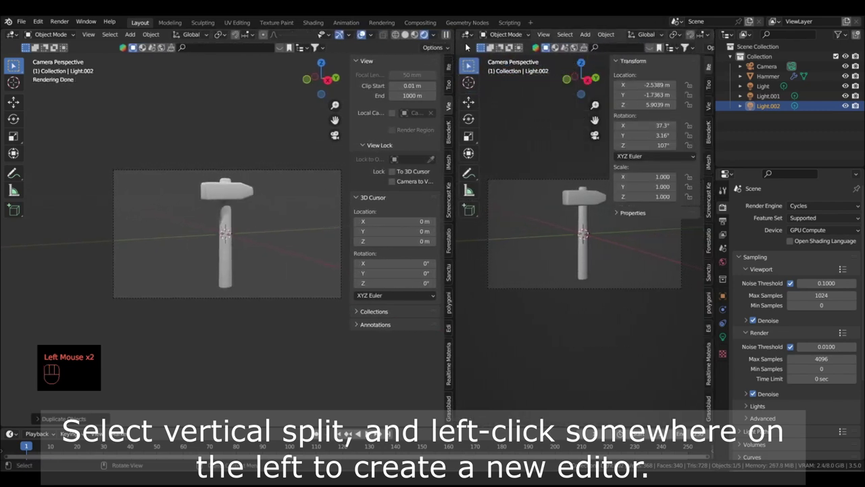
pyautogui.click(468, 36)
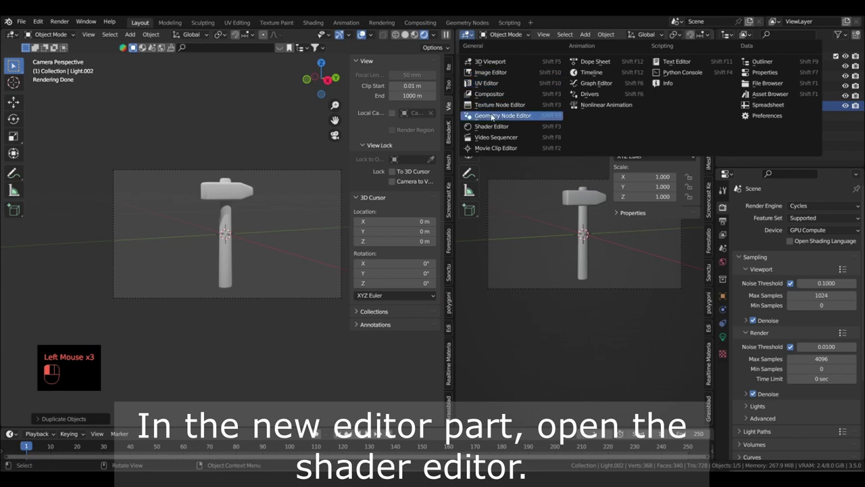
pyautogui.click(492, 126)
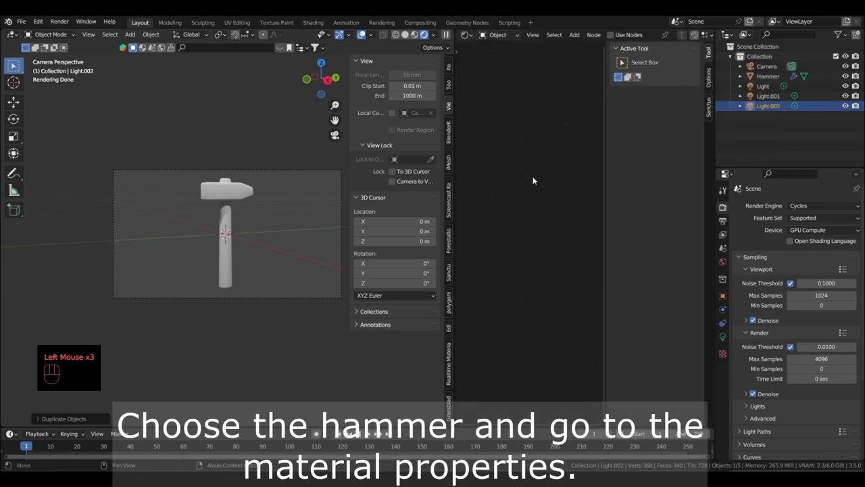
# Select the hammer and name its existing material 'Hammer metal'
pyautogui.click(232, 191)
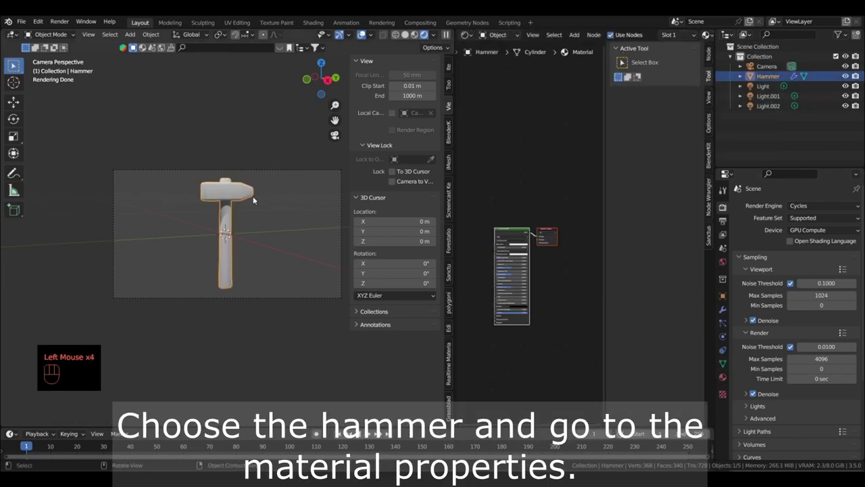
pyautogui.click(723, 376)
pyautogui.press('shift')
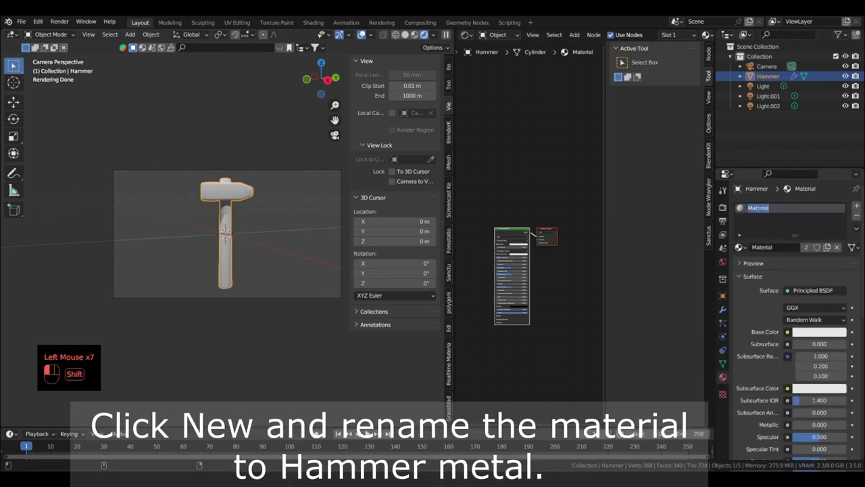
pyautogui.write('Hammer meta')
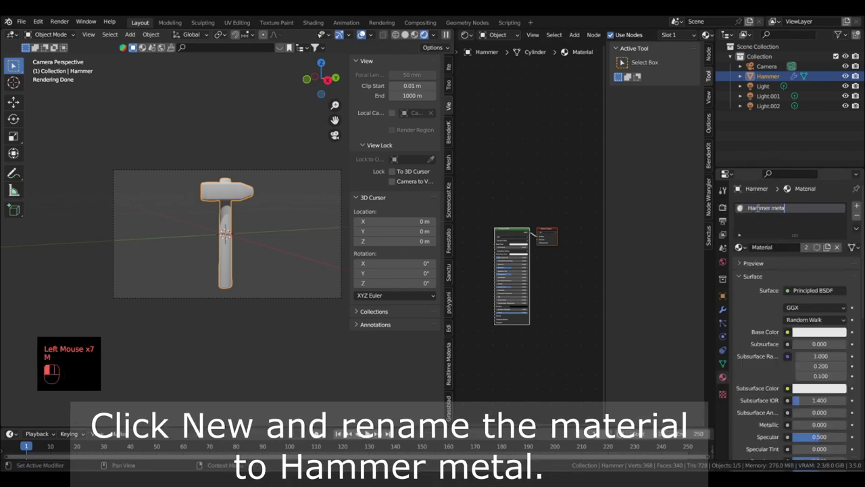
pyautogui.write('l')
pyautogui.press('Return')
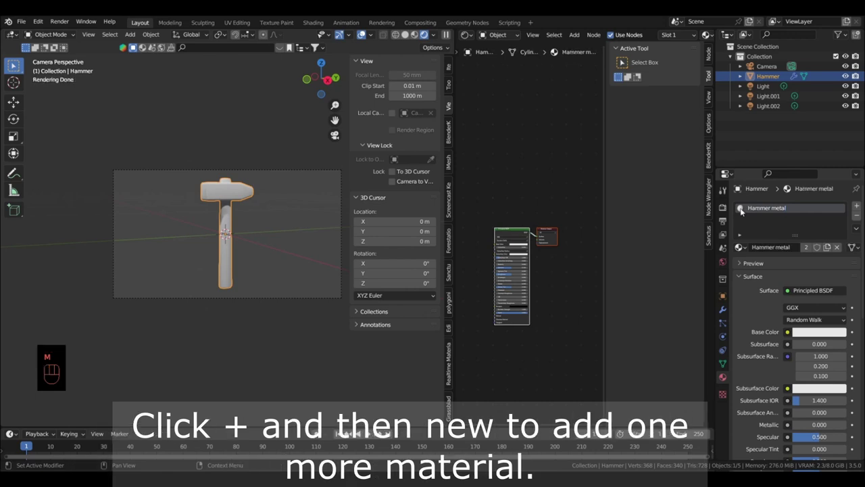
# Add a second material slot holding a new material named 'Hammer handle'
pyautogui.click(857, 205)
pyautogui.click(777, 264)
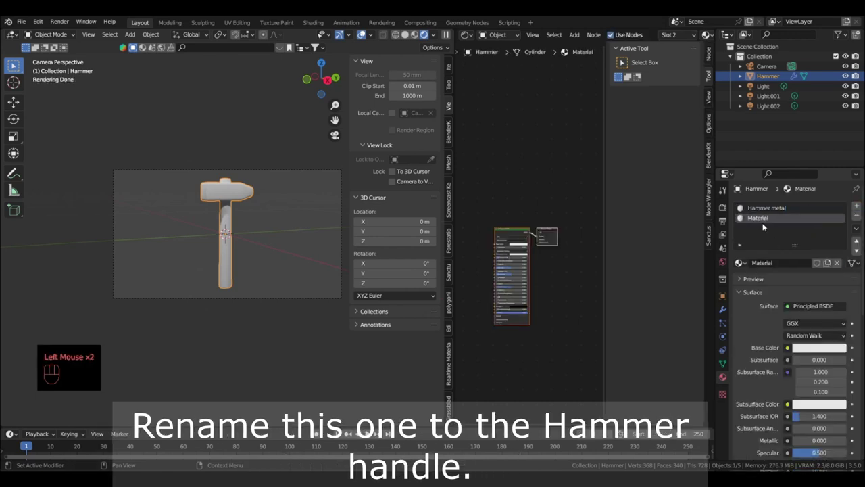
pyautogui.doubleClick(760, 218)
pyautogui.write('Hammer handle')
pyautogui.press('Return')
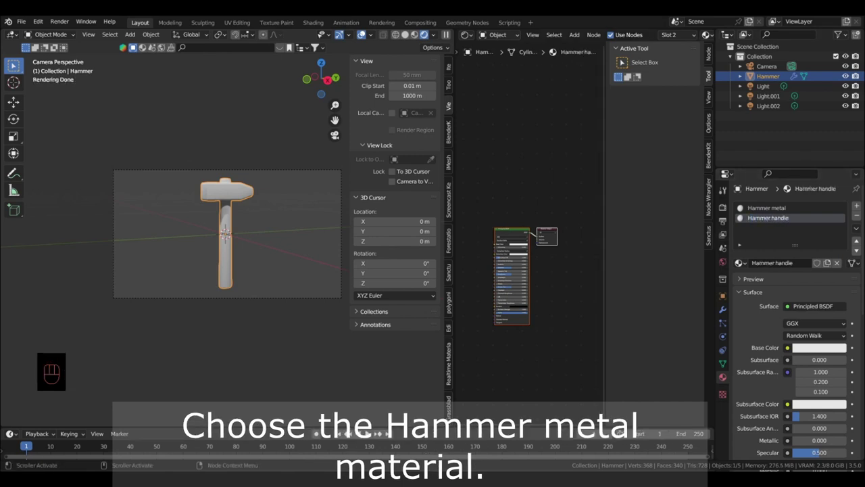
pyautogui.click(767, 208)
# Add a Geometry input node left of the Hammer metal Principled BSDF
pyautogui.keyDown('shift'); pyautogui.moveTo(459, 229); pyautogui.dragTo(508, 204, button='middle'); pyautogui.keyUp('shift')
pyautogui.press('n')
pyautogui.scroll(1, 611, 213)
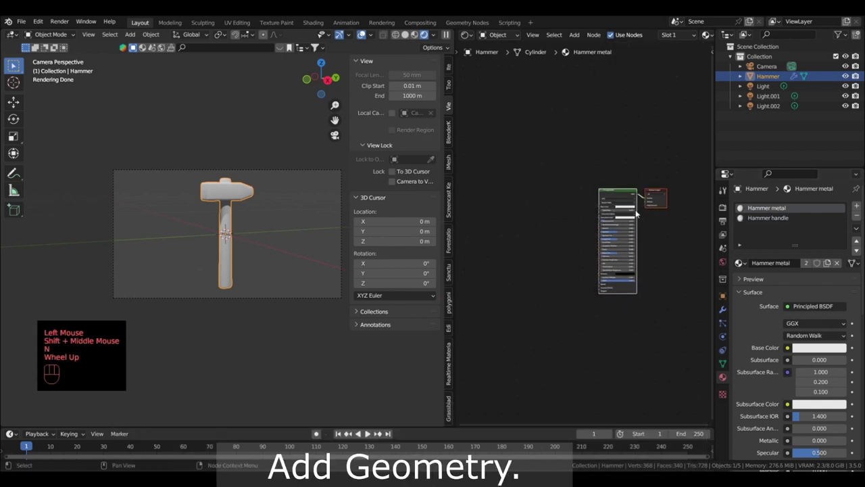
pyautogui.scroll(3, 580, 178)
pyautogui.scroll(1, 583, 172)
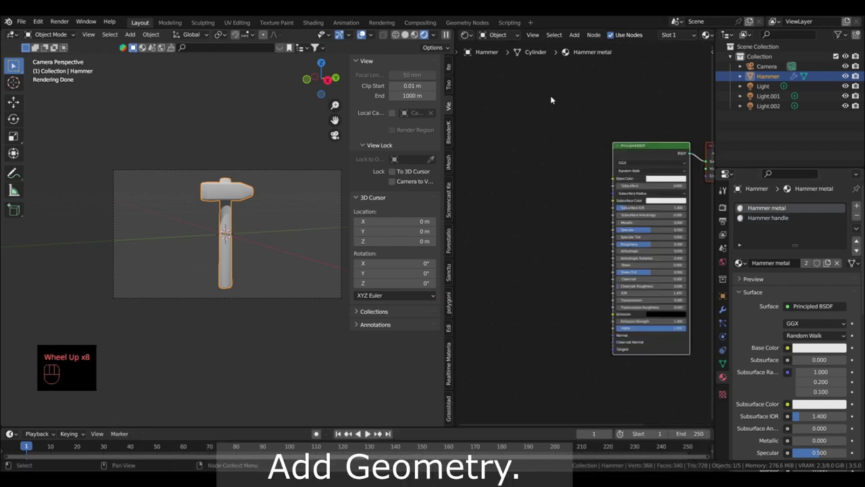
pyautogui.moveTo(550, 95); pyautogui.dragTo(561, 82, button='middle')
pyautogui.scroll(1, 562, 81)
pyautogui.click(574, 34)
pyautogui.moveTo(592, 63)
pyautogui.click(612, 122)
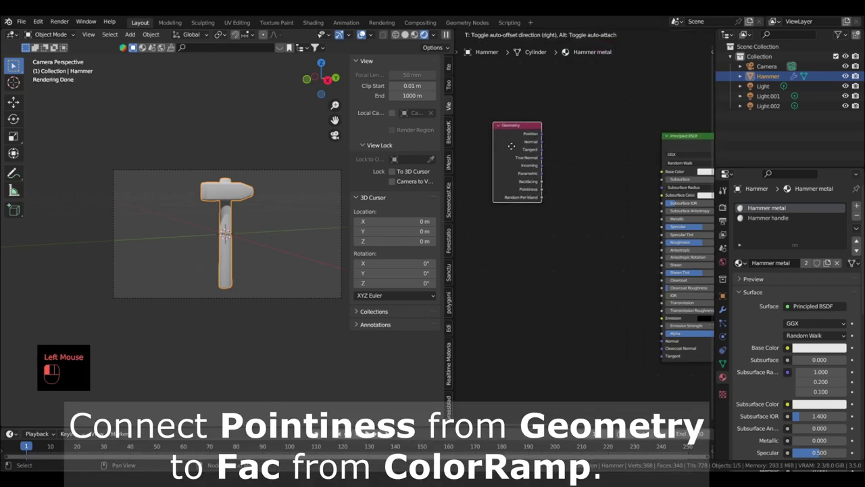
pyautogui.click(503, 147)
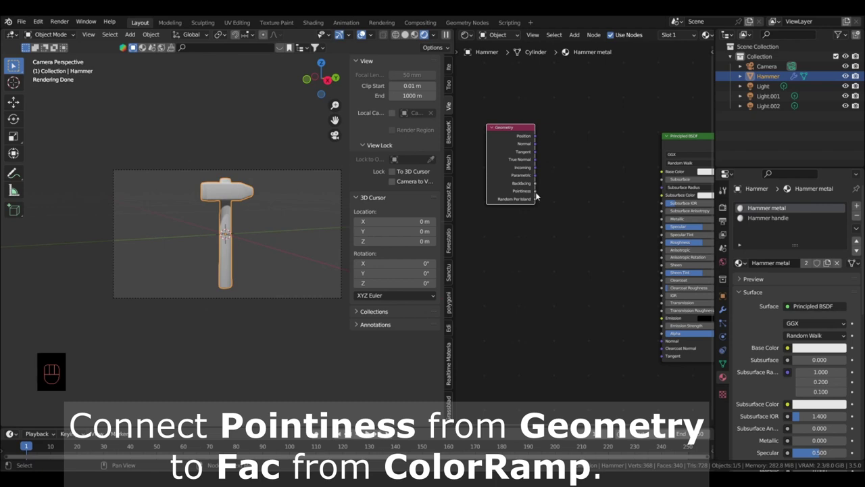
# Feed Pointiness into a new ColorRamp and link its Color to Base Color
pyautogui.moveTo(535, 191); pyautogui.dragTo(575, 204)
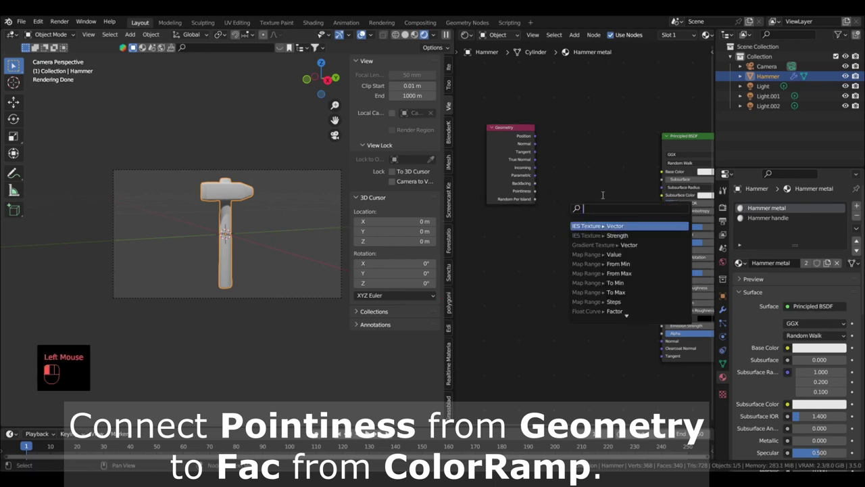
pyautogui.write('colorr')
pyautogui.press('Return')
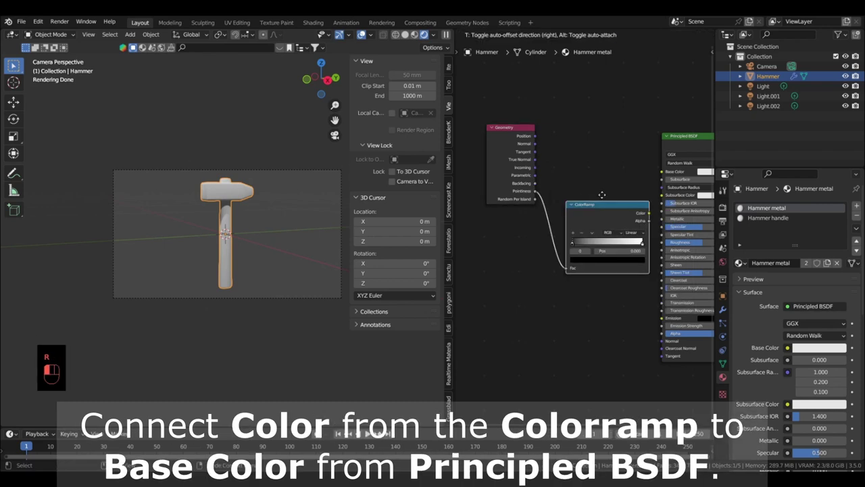
pyautogui.click(632, 194)
pyautogui.moveTo(635, 189); pyautogui.dragTo(660, 180)
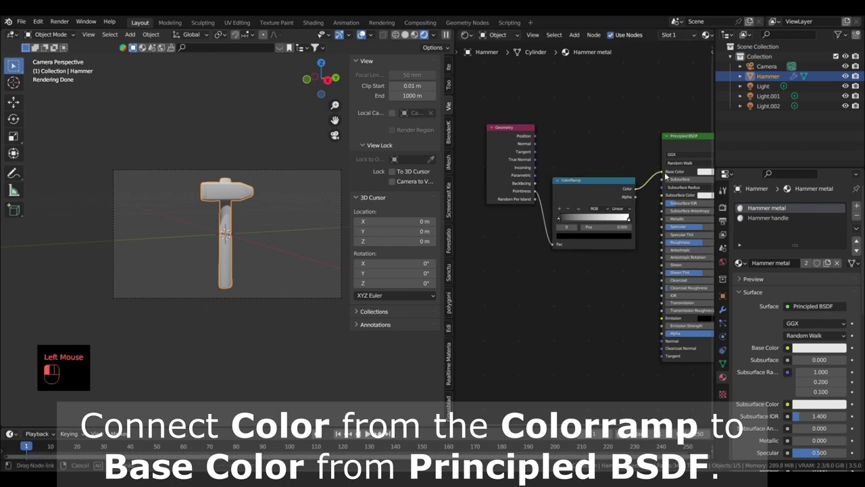
pyautogui.moveTo(666, 176); pyautogui.dragTo(667, 173)
pyautogui.scroll(3, 264, 165)
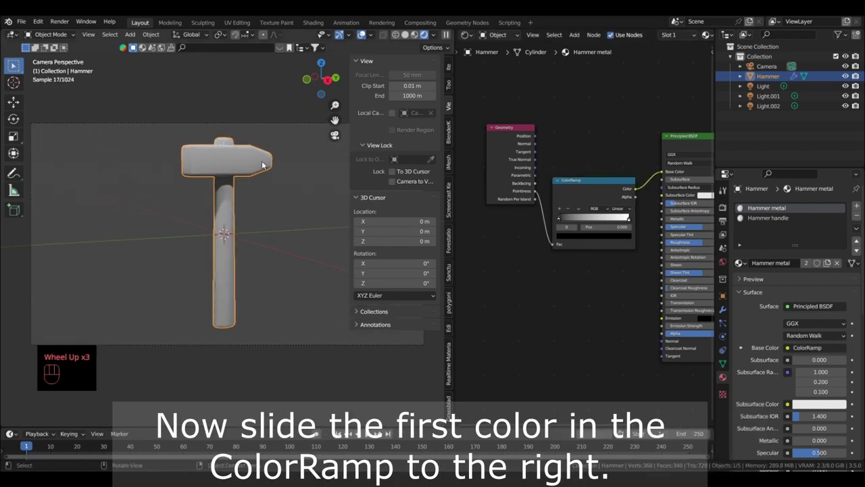
# Pull the ColorRamp's black stop right and its white stop in to about 0.539
pyautogui.moveTo(561, 220)
pyautogui.mouseDown()
pyautogui.moveTo(620, 219)
pyautogui.moveTo(595, 219)
pyautogui.mouseUp()
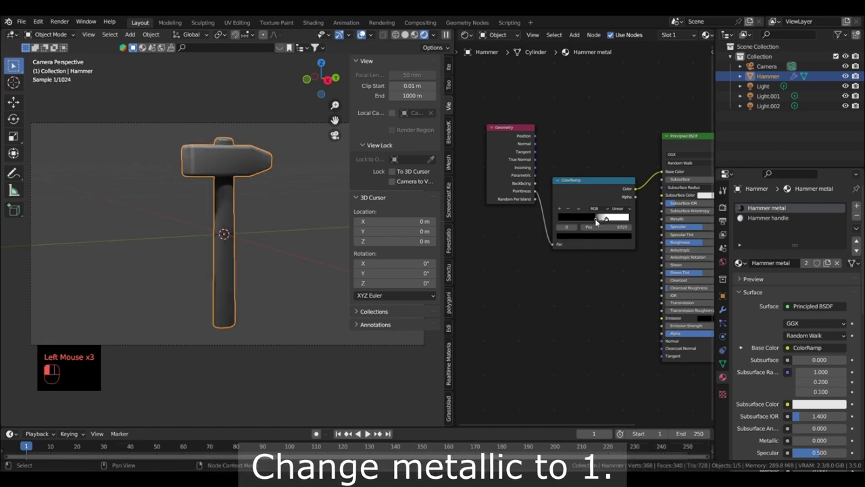
pyautogui.click(603, 219)
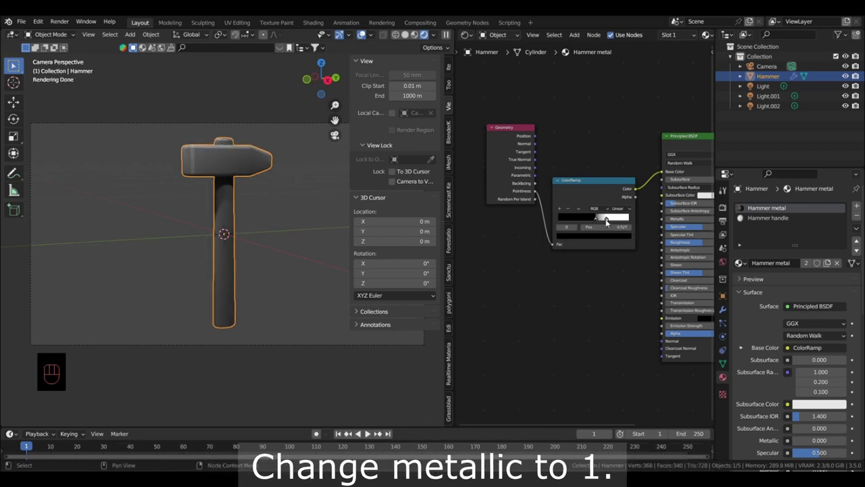
pyautogui.moveTo(603, 220); pyautogui.dragTo(602, 224)
pyautogui.doubleClick(600, 220)
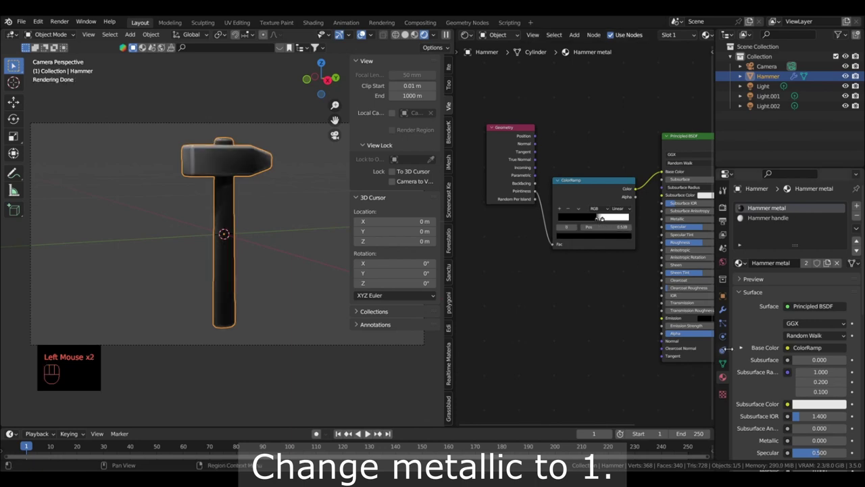
# Set Metallic to 1.000 and make the first colour stop a dark grey
pyautogui.moveTo(804, 440); pyautogui.dragTo(847, 440)
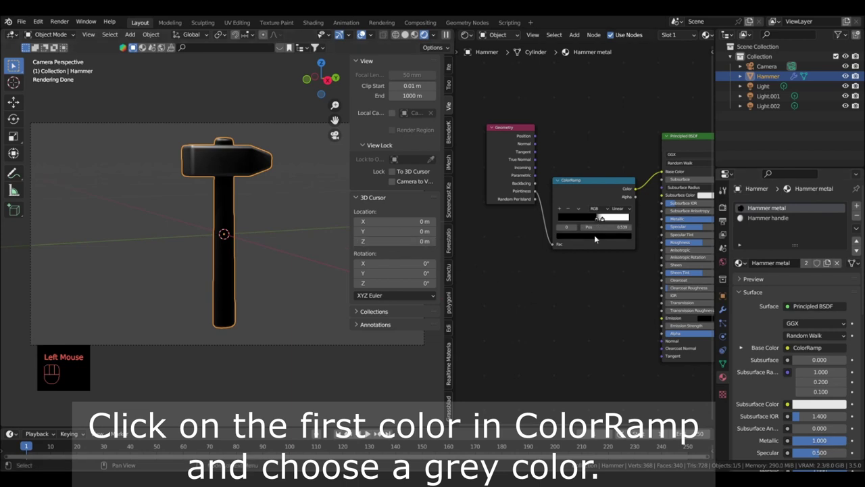
pyautogui.doubleClick(594, 236)
pyautogui.moveTo(616, 173); pyautogui.dragTo(616, 160)
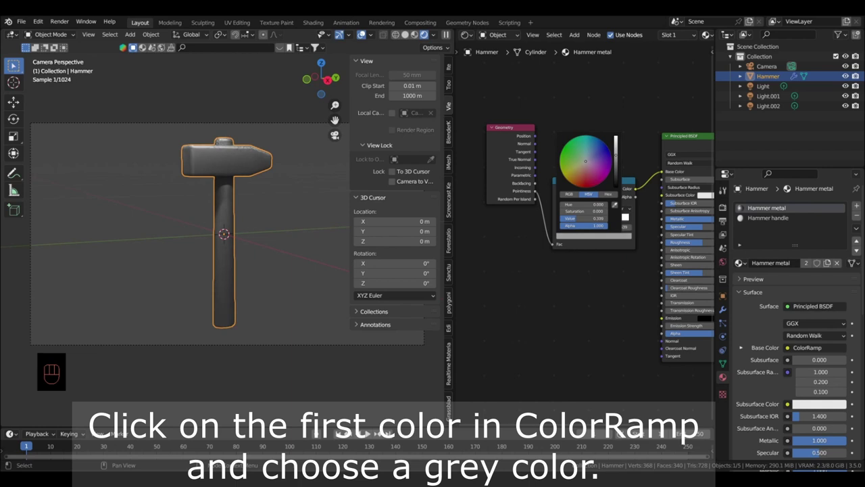
# Assign the Hammer handle material to the linked handle faces in Edit Mode, then return to Object Mode
pyautogui.click(769, 218)
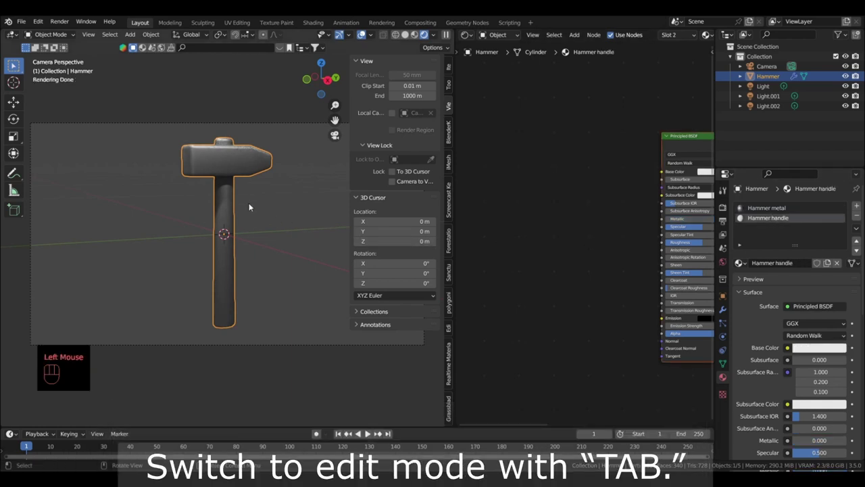
pyautogui.press('Tab')
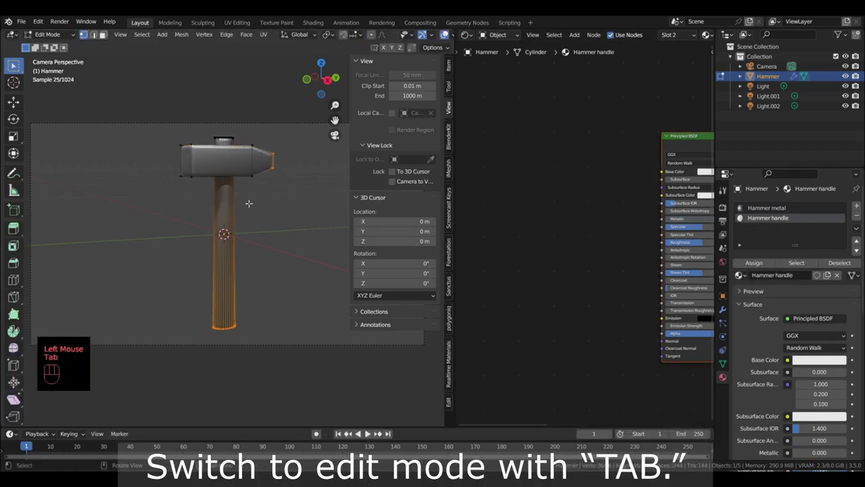
pyautogui.click(260, 327)
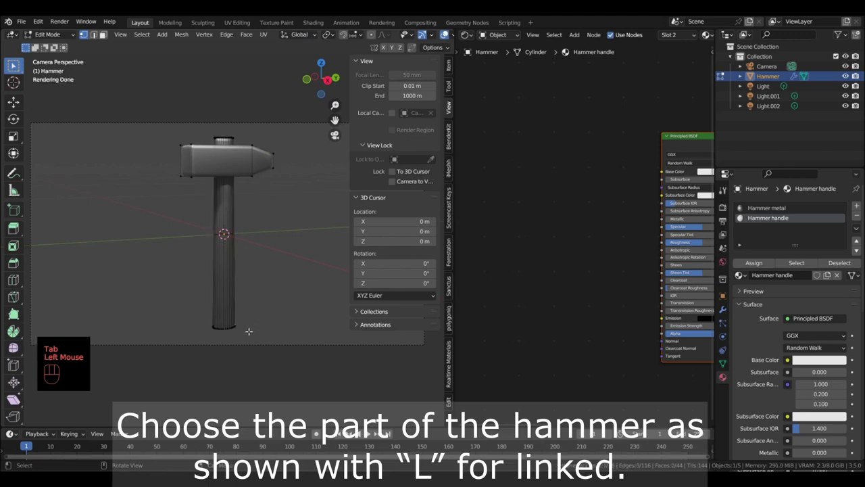
pyautogui.press('l')
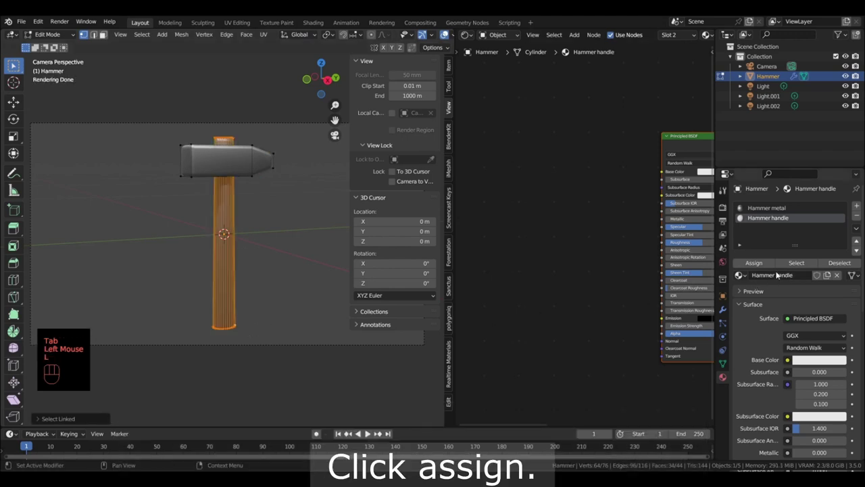
pyautogui.click(757, 263)
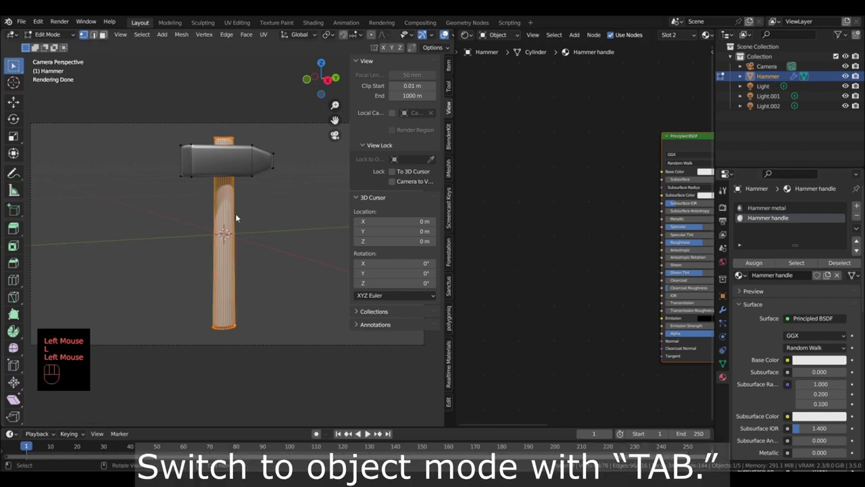
pyautogui.press('Tab')
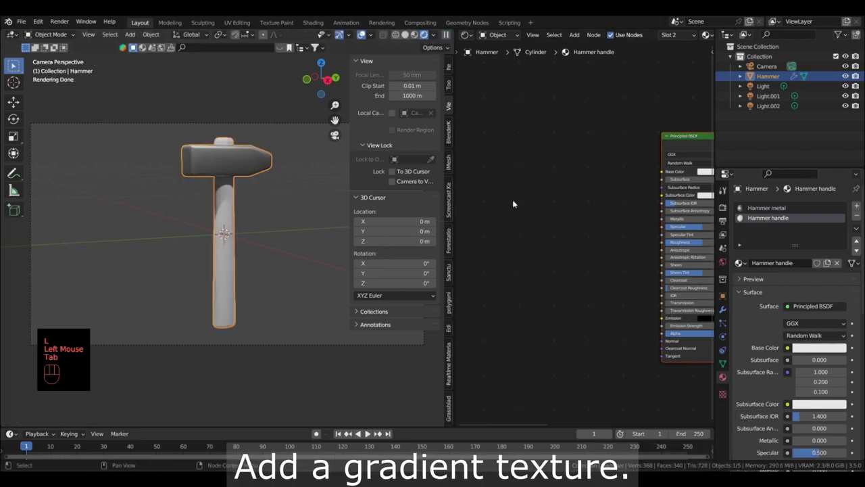
# Add a Gradient Texture node to the Hammer handle material
pyautogui.moveTo(606, 182); pyautogui.dragTo(618, 165, button='middle')
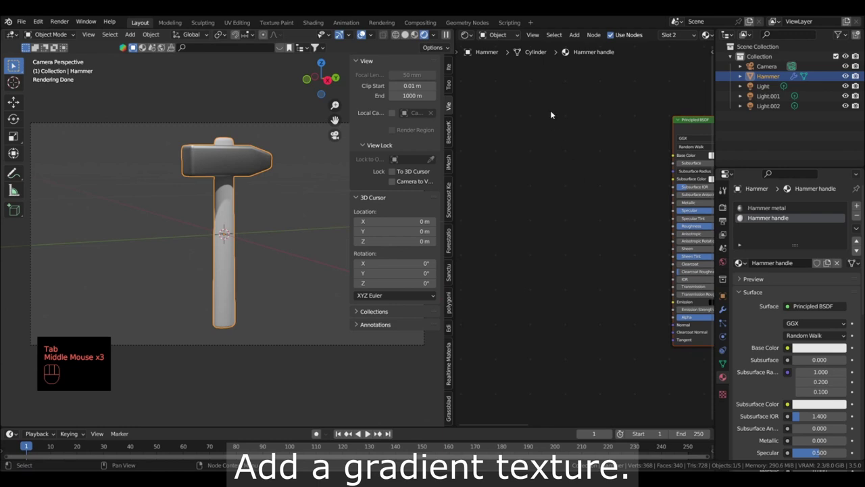
pyautogui.scroll(-2, 557, 95)
pyautogui.click(574, 34)
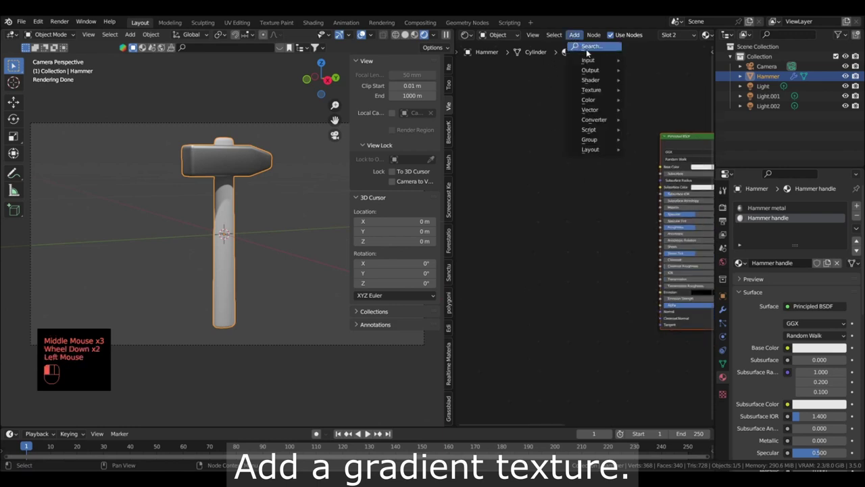
pyautogui.click(587, 46)
pyautogui.write('gradient')
pyautogui.press('Return')
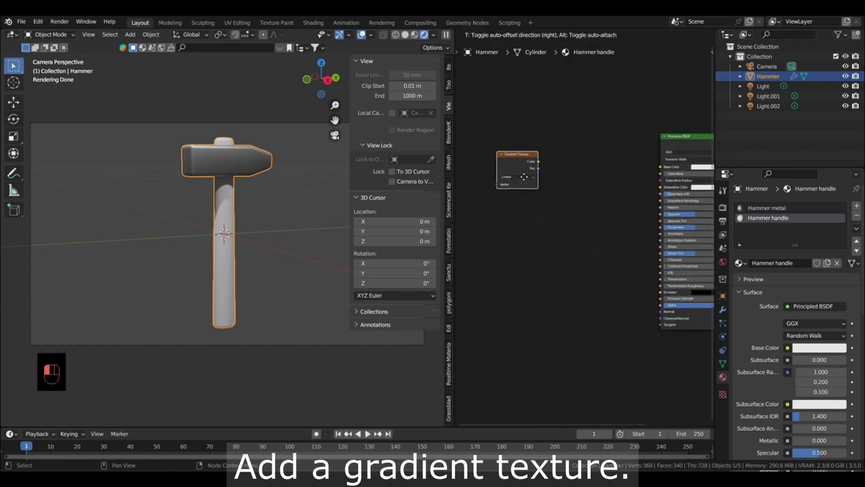
pyautogui.click(516, 187)
# Route the gradient through a new ColorRamp into Base Color and slide the black stop left
pyautogui.moveTo(531, 171); pyautogui.dragTo(561, 172)
pyautogui.write('colorramp')
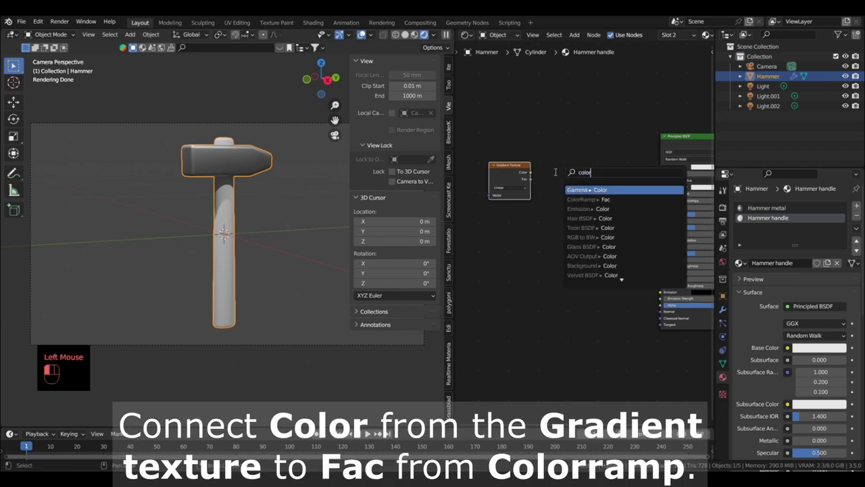
pyautogui.press('Return')
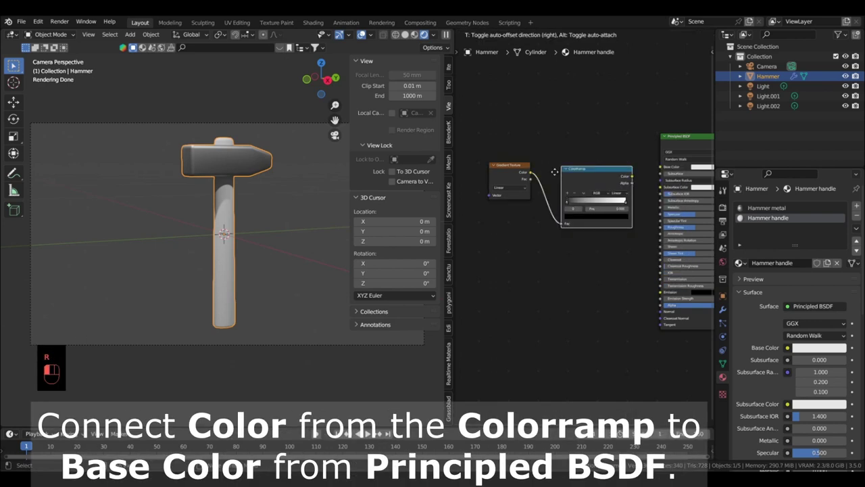
pyautogui.click(571, 143)
pyautogui.moveTo(611, 140); pyautogui.dragTo(662, 166)
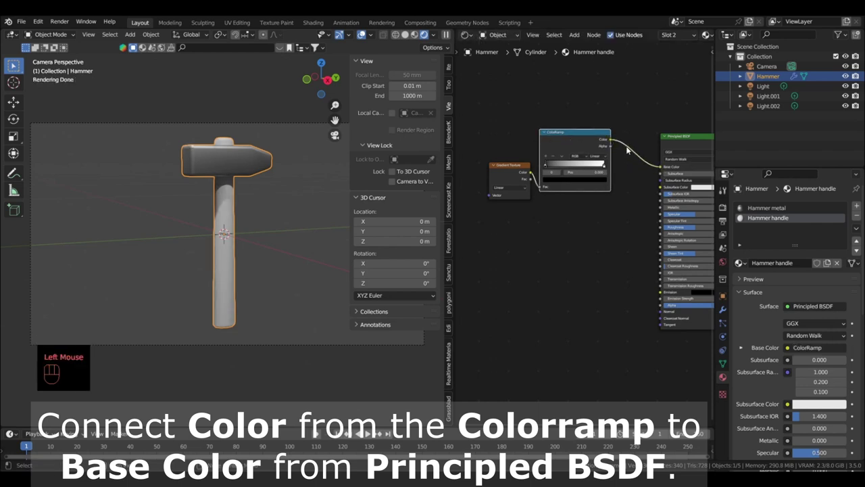
pyautogui.moveTo(583, 153); pyautogui.dragTo(553, 187)
pyautogui.moveTo(331, 250); pyautogui.dragTo(293, 272, button='middle')
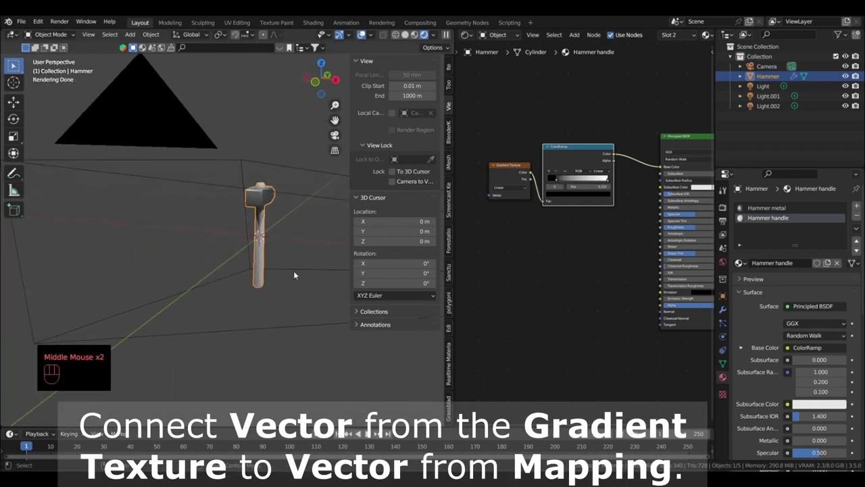
# Add a Mapping node feeding the Gradient Texture's Vector input
pyautogui.scroll(1, 594, 234)
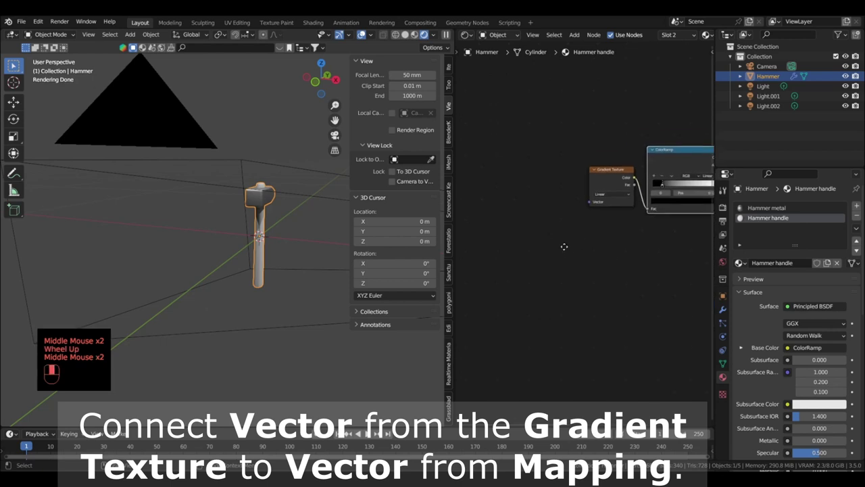
pyautogui.moveTo(563, 245); pyautogui.dragTo(640, 222, button='middle')
pyautogui.moveTo(641, 213); pyautogui.dragTo(579, 145)
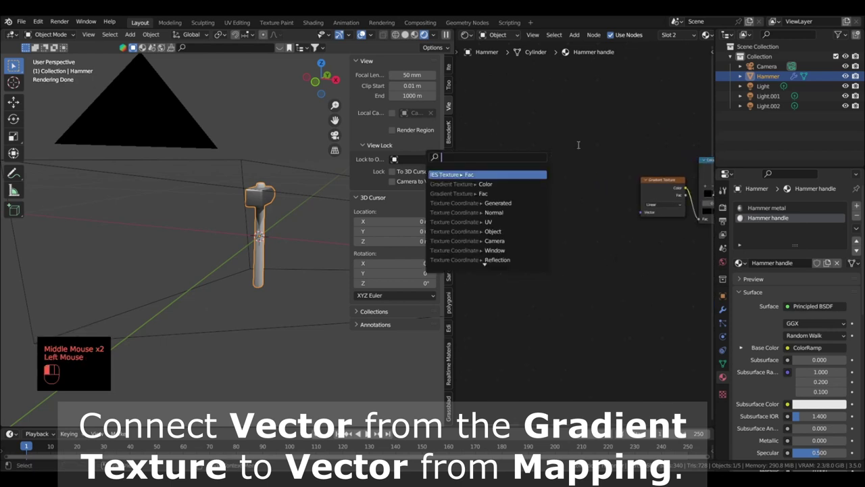
pyautogui.write('mapp')
pyautogui.press('Return')
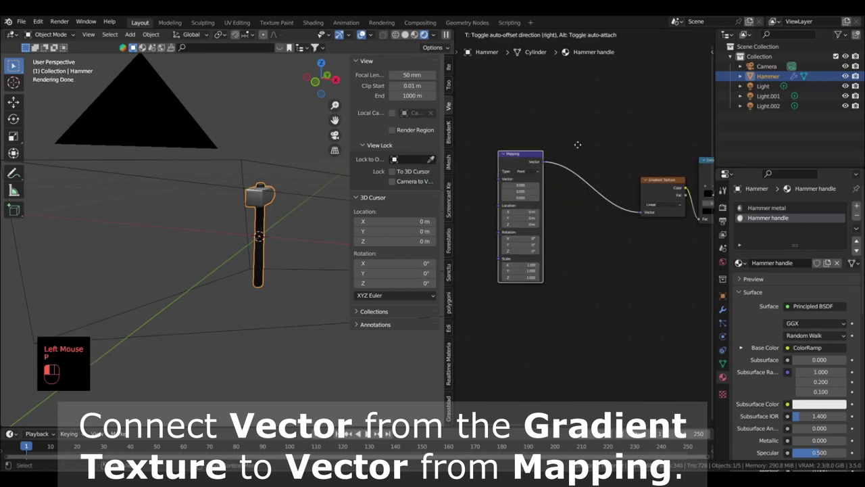
pyautogui.moveTo(593, 171); pyautogui.dragTo(625, 181)
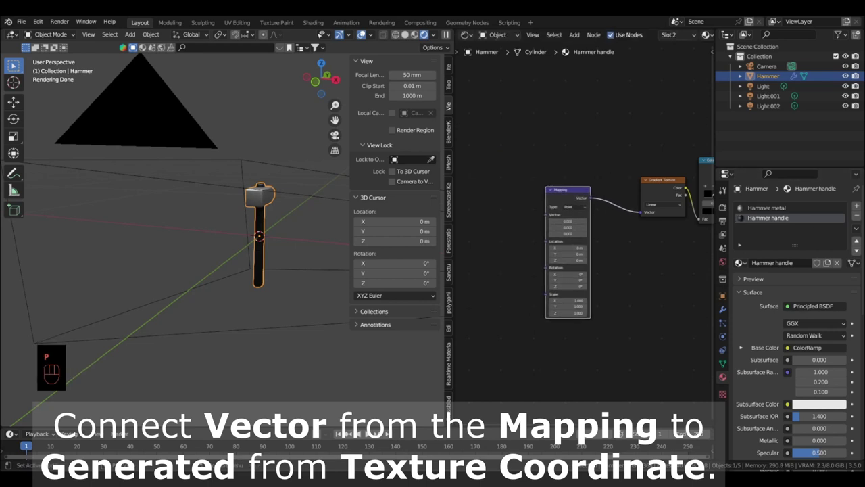
# Connect a Texture Coordinate node's Generated output to the Mapping Vector
pyautogui.moveTo(617, 334); pyautogui.dragTo(653, 235, button='middle')
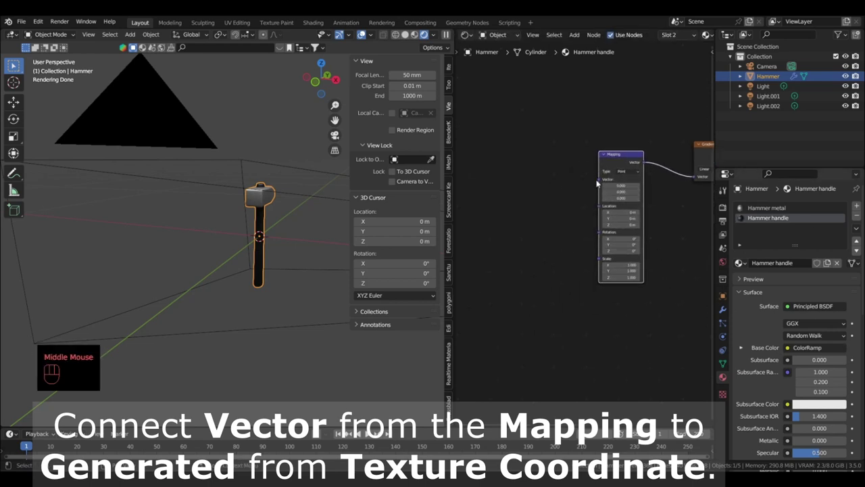
pyautogui.moveTo(599, 180); pyautogui.dragTo(528, 179)
pyautogui.write('gener')
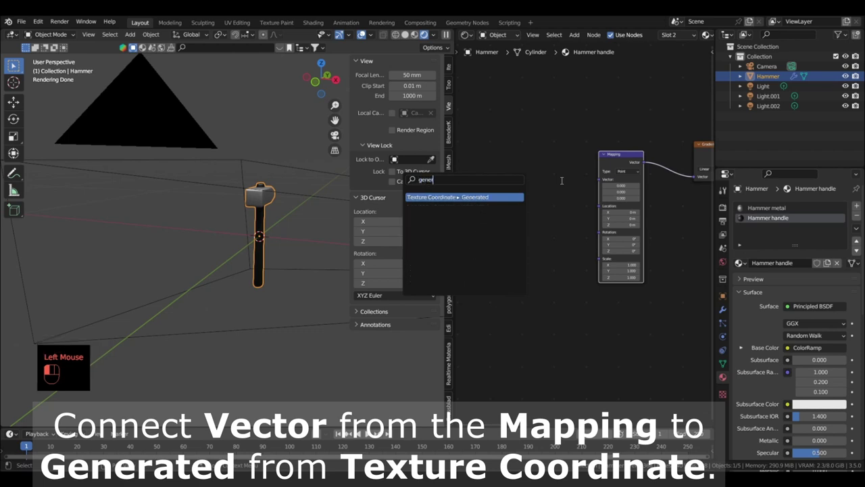
pyautogui.press('Return')
pyautogui.click(574, 161)
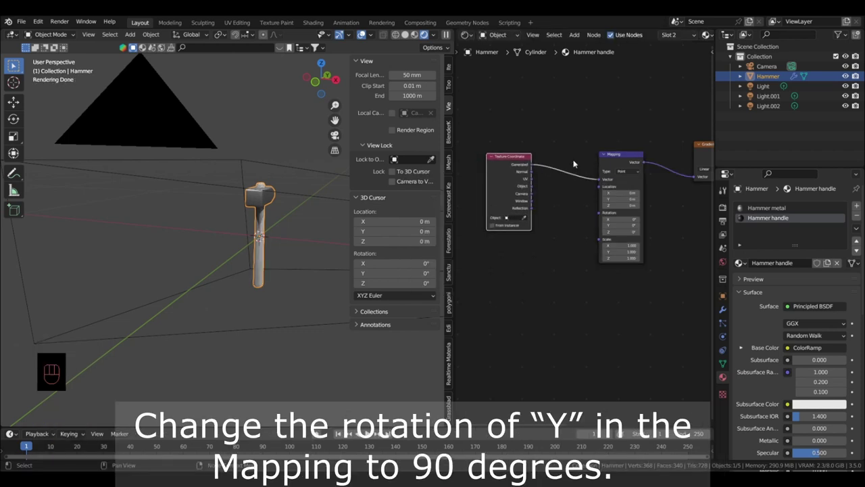
# Set the Mapping node's Y rotation to 90°
pyautogui.scroll(2, 245, 248)
pyautogui.moveTo(245, 248); pyautogui.dragTo(341, 236, button='middle')
pyautogui.scroll(2, 268, 242)
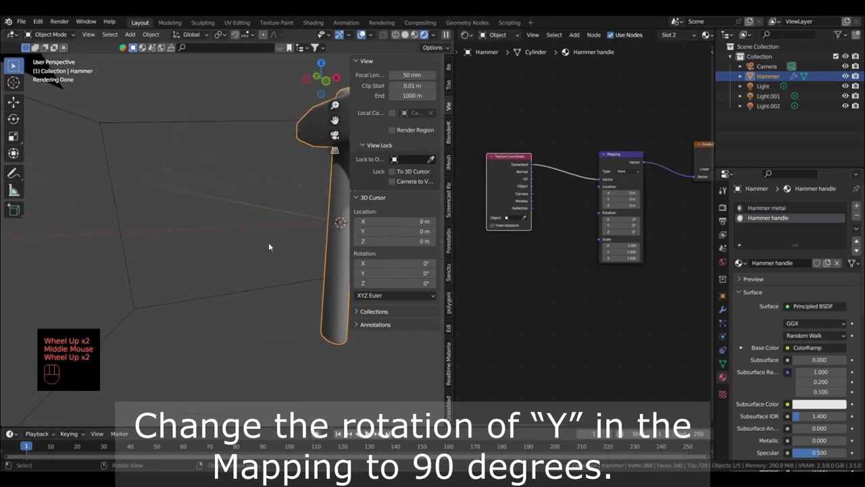
pyautogui.keyDown('shift'); pyautogui.moveTo(261, 239); pyautogui.dragTo(180, 219, button='middle'); pyautogui.keyUp('shift')
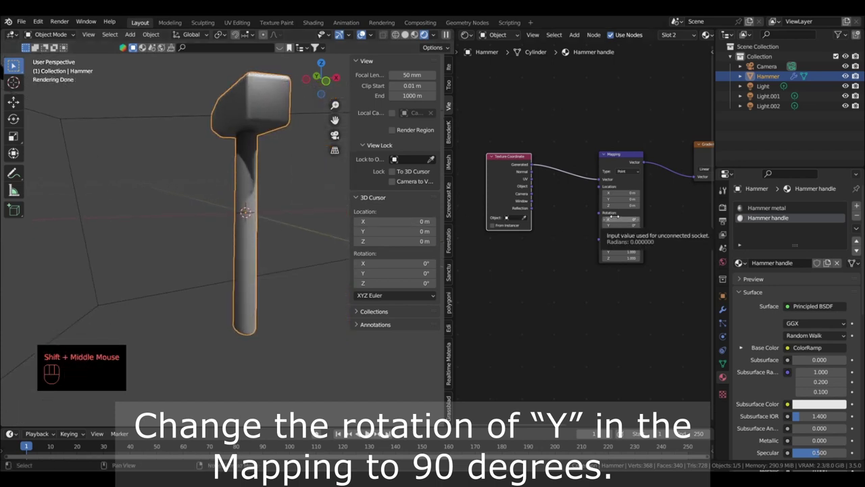
pyautogui.moveTo(616, 225); pyautogui.dragTo(646, 225)
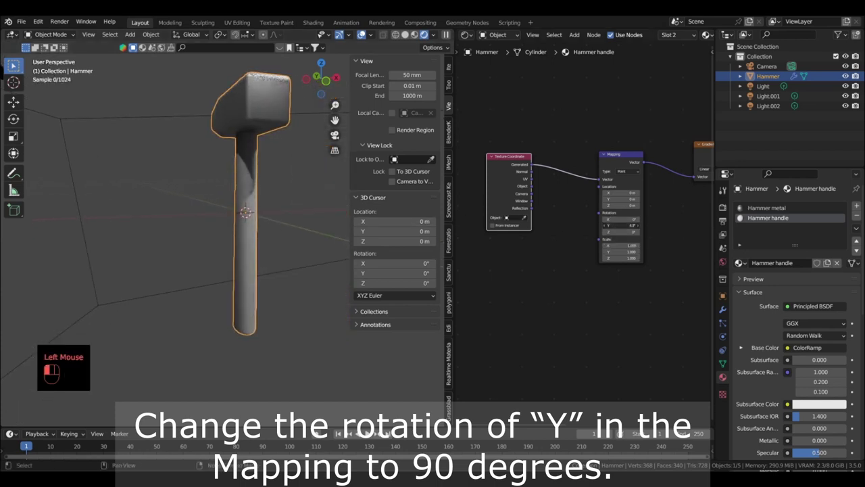
pyautogui.doubleClick(616, 226)
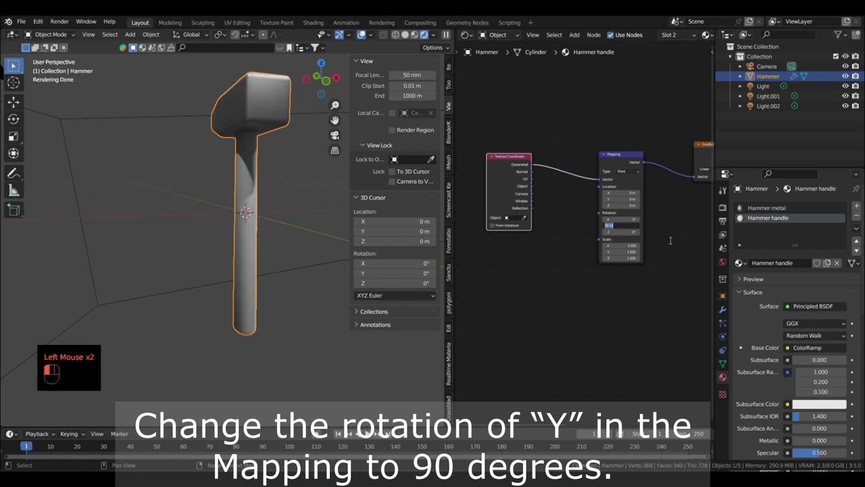
pyautogui.write('90')
pyautogui.press('Return')
# Place a ColorRamp stop at 0.137 and make the second stop light orange
pyautogui.moveTo(287, 342); pyautogui.dragTo(167, 344, button='middle')
pyautogui.moveTo(587, 267); pyautogui.dragTo(473, 278, button='middle')
pyautogui.moveTo(607, 243); pyautogui.dragTo(547, 260, button='middle')
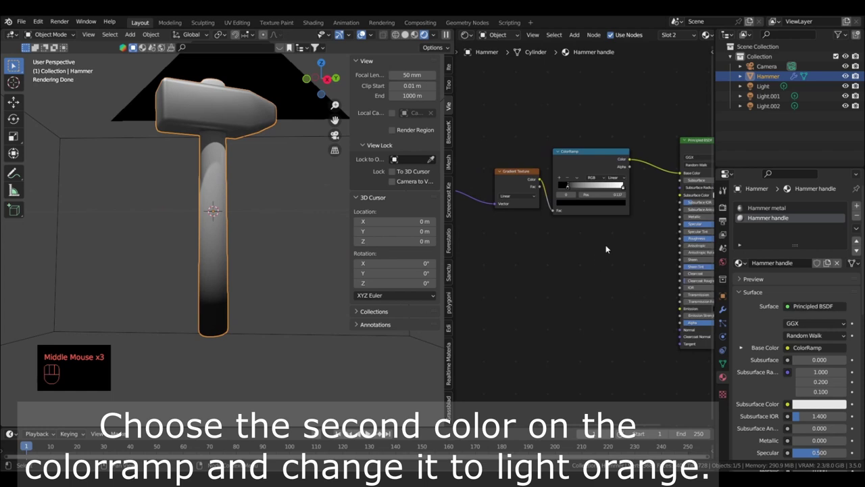
pyautogui.scroll(1, 627, 192)
pyautogui.scroll(1, 627, 185)
pyautogui.click(627, 184)
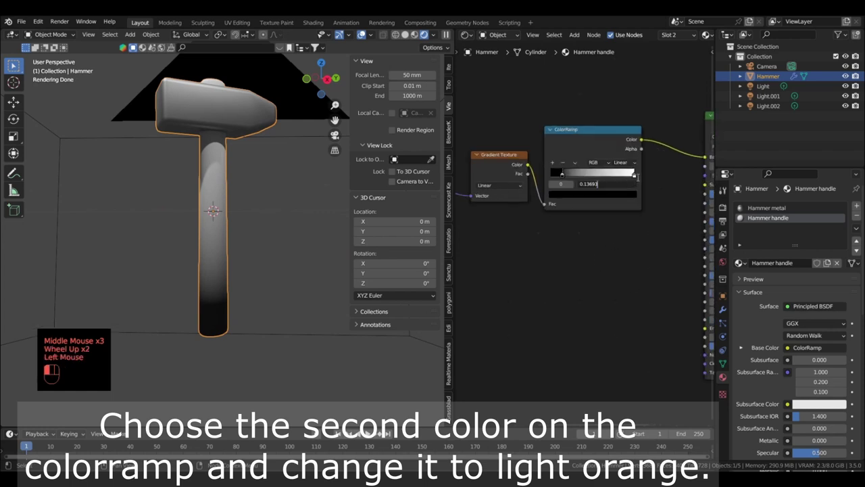
pyautogui.click(638, 179)
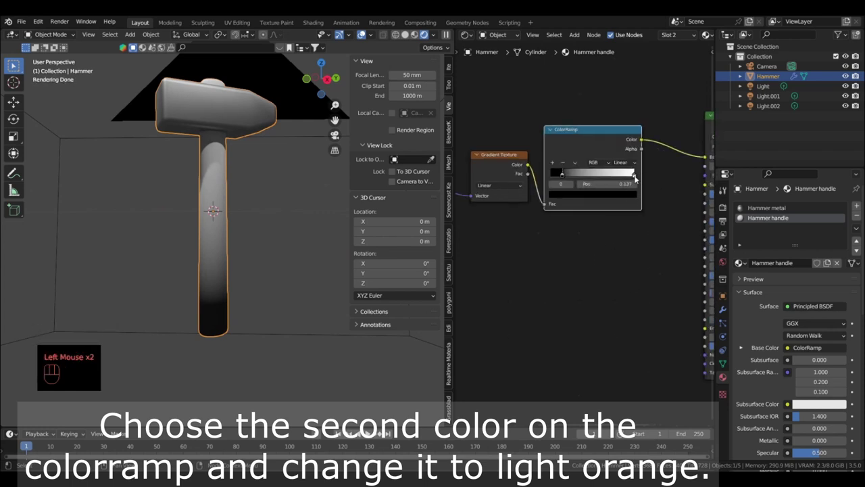
pyautogui.click(634, 176)
pyautogui.click(592, 194)
pyautogui.click(576, 118)
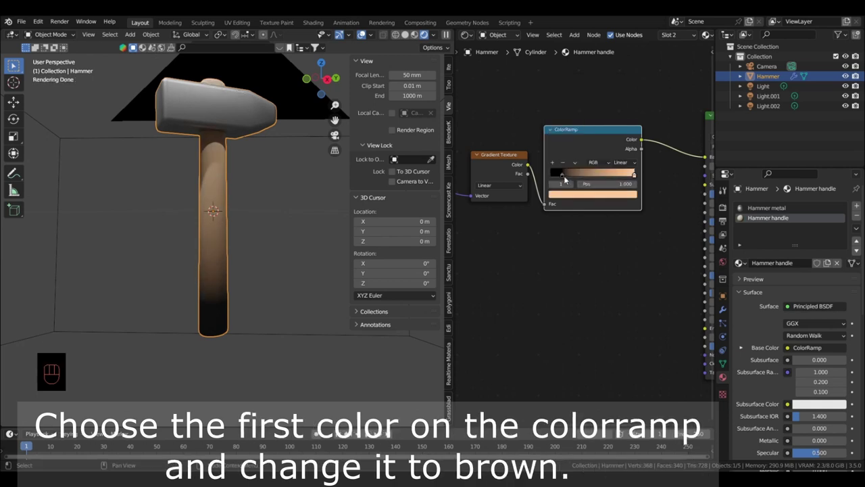
# Make the first stop a dark reddish brown and move it to 0.237
pyautogui.click(562, 177)
pyautogui.click(564, 177)
pyautogui.click(571, 194)
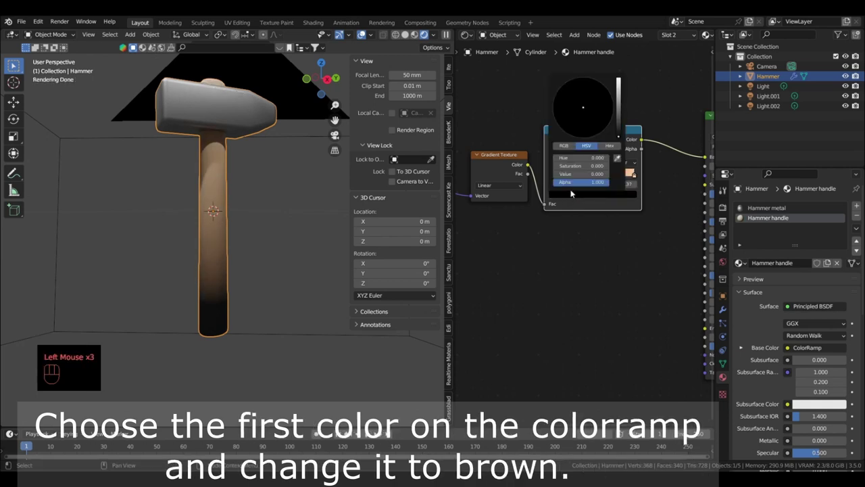
pyautogui.moveTo(618, 130); pyautogui.dragTo(618, 114)
pyautogui.click(573, 135)
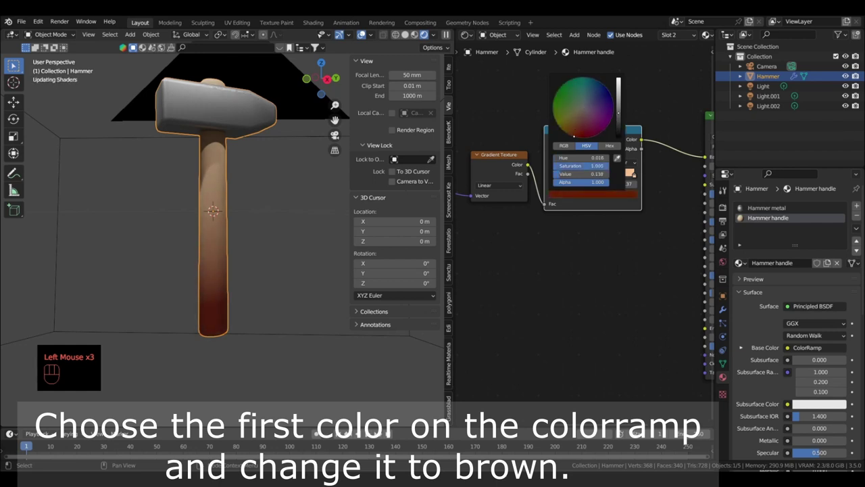
pyautogui.moveTo(577, 136); pyautogui.dragTo(574, 132)
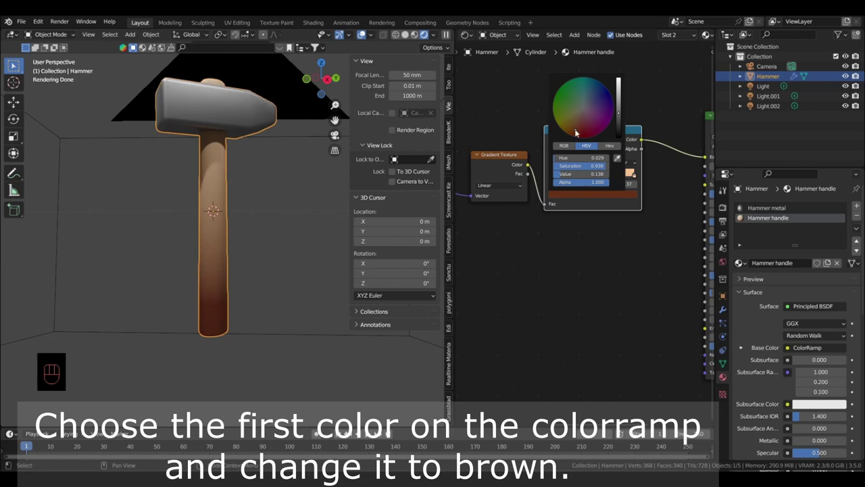
pyautogui.click(563, 177)
pyautogui.moveTo(561, 177); pyautogui.dragTo(571, 177)
pyautogui.moveTo(579, 242); pyautogui.dragTo(603, 287, button='middle')
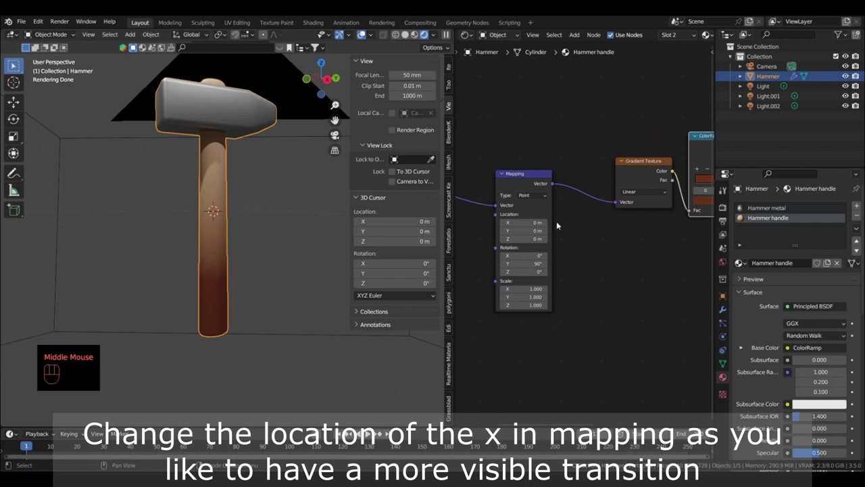
# Set the Mapping node's X location to 0.13 m
pyautogui.moveTo(534, 222); pyautogui.dragTo(558, 222)
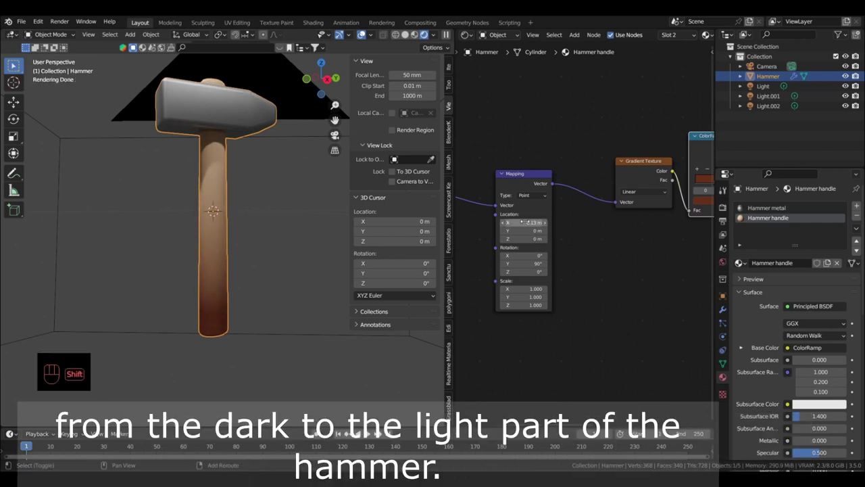
pyautogui.scroll(-2, 237, 227)
pyautogui.scroll(1, 238, 227)
# Preview the hammer through the scene camera with overlays and the sidebar hidden
pyautogui.moveTo(237, 227); pyautogui.dragTo(318, 155, button='middle')
pyautogui.click(335, 135)
pyautogui.scroll(-1, 309, 153)
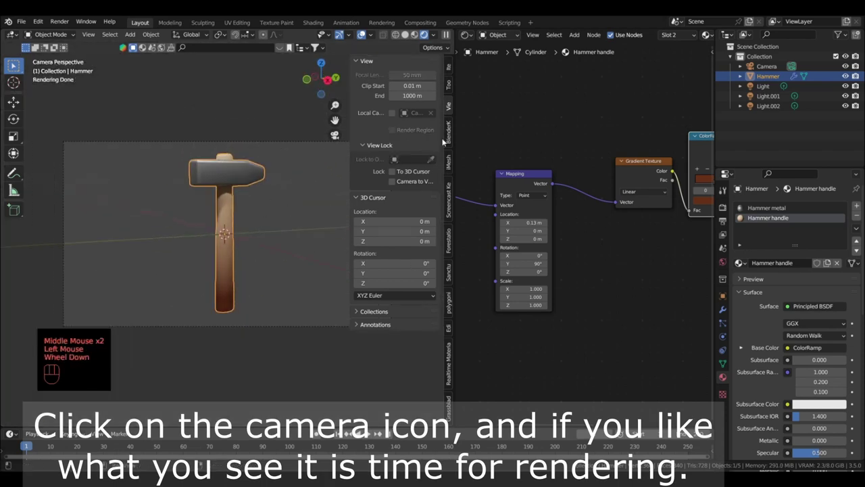
pyautogui.click(361, 35)
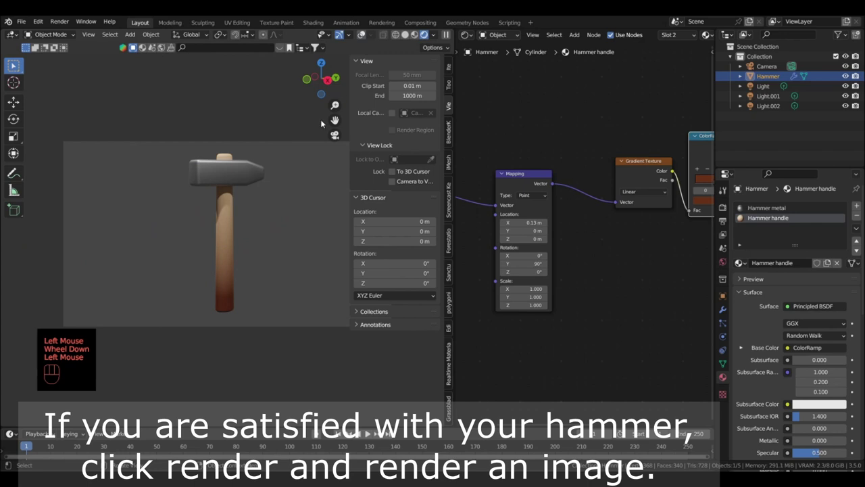
pyautogui.press('n')
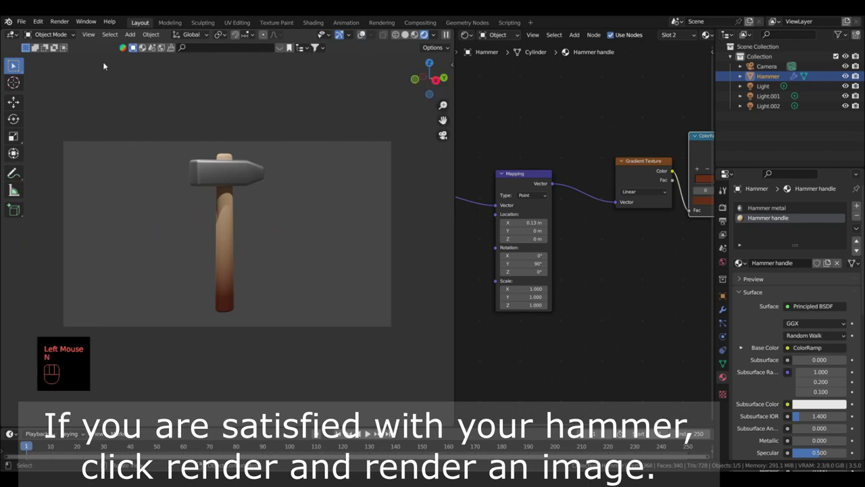
pyautogui.click(58, 23)
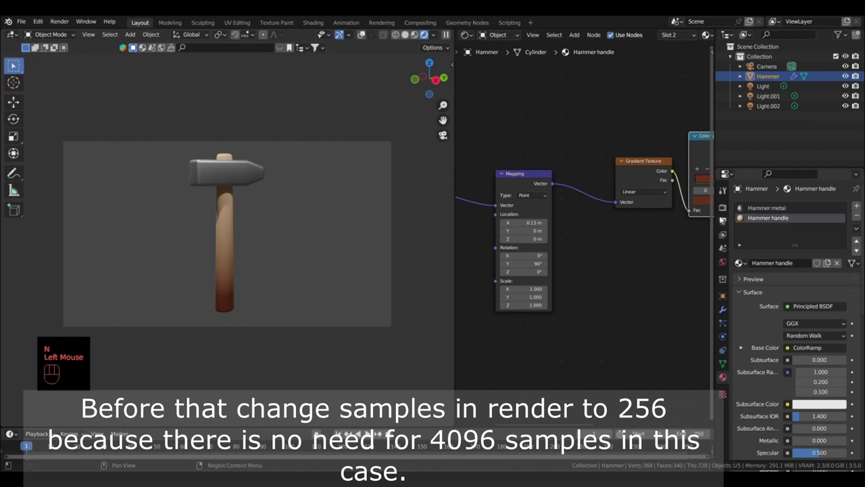
# Lower Render Max Samples from 4096 to 256, then run Render Image
pyautogui.click(723, 209)
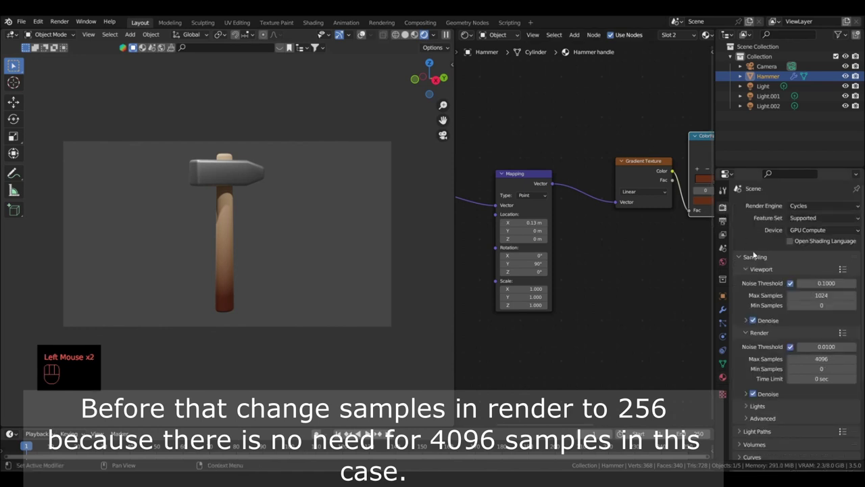
pyautogui.click(826, 358)
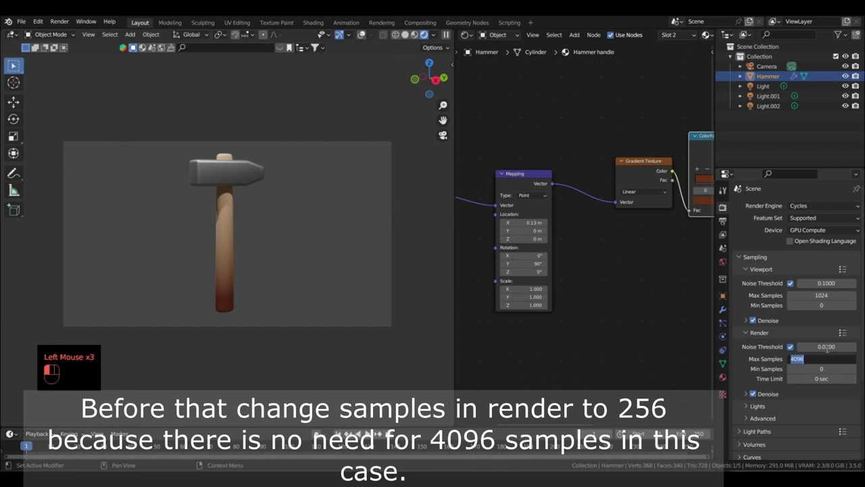
pyautogui.write('256')
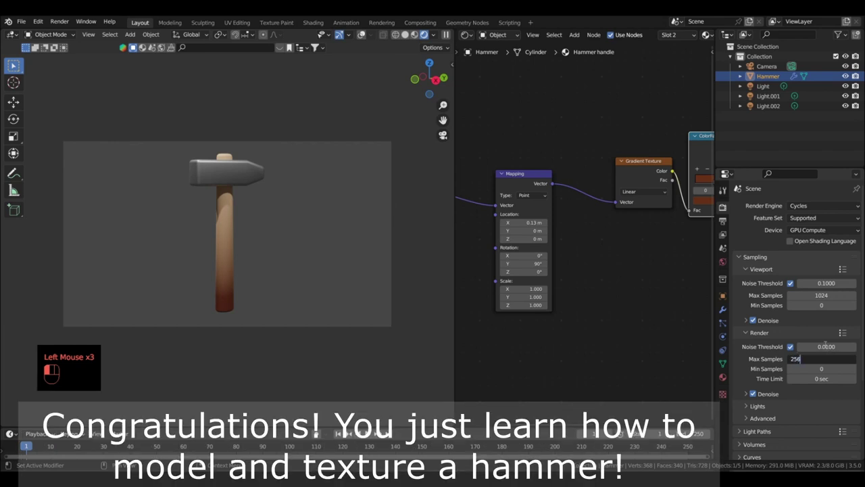
pyautogui.press('Return')
pyautogui.click(59, 21)
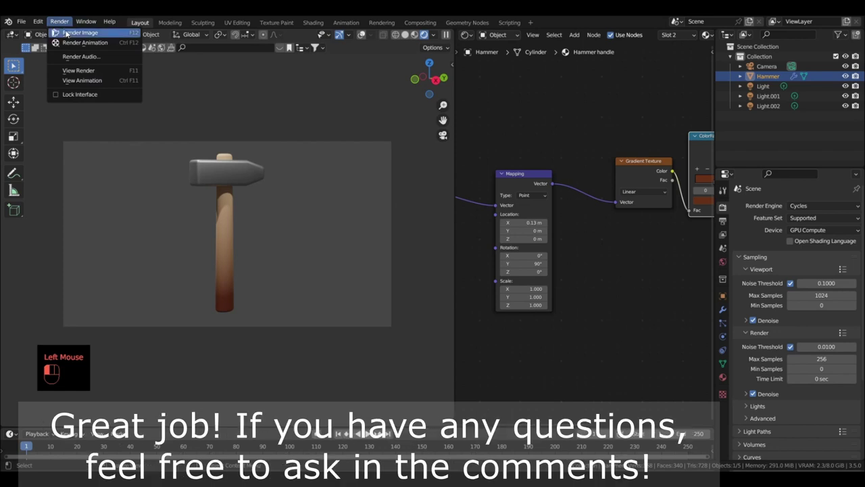
pyautogui.click(66, 33)
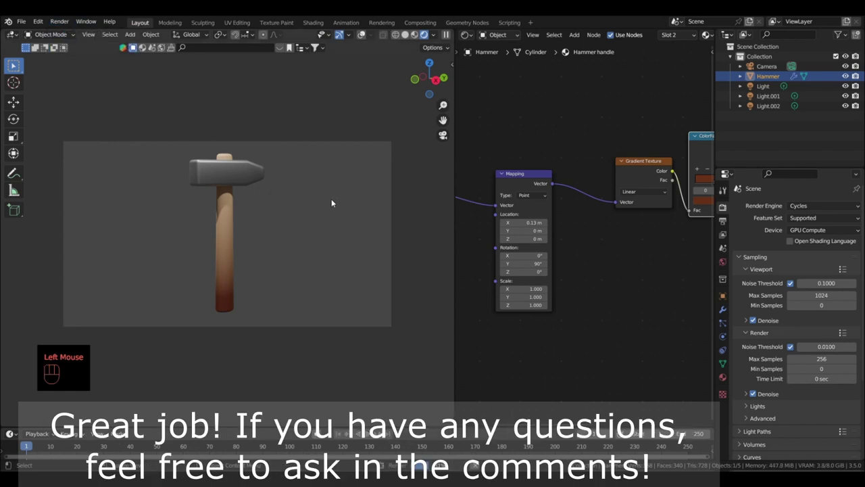